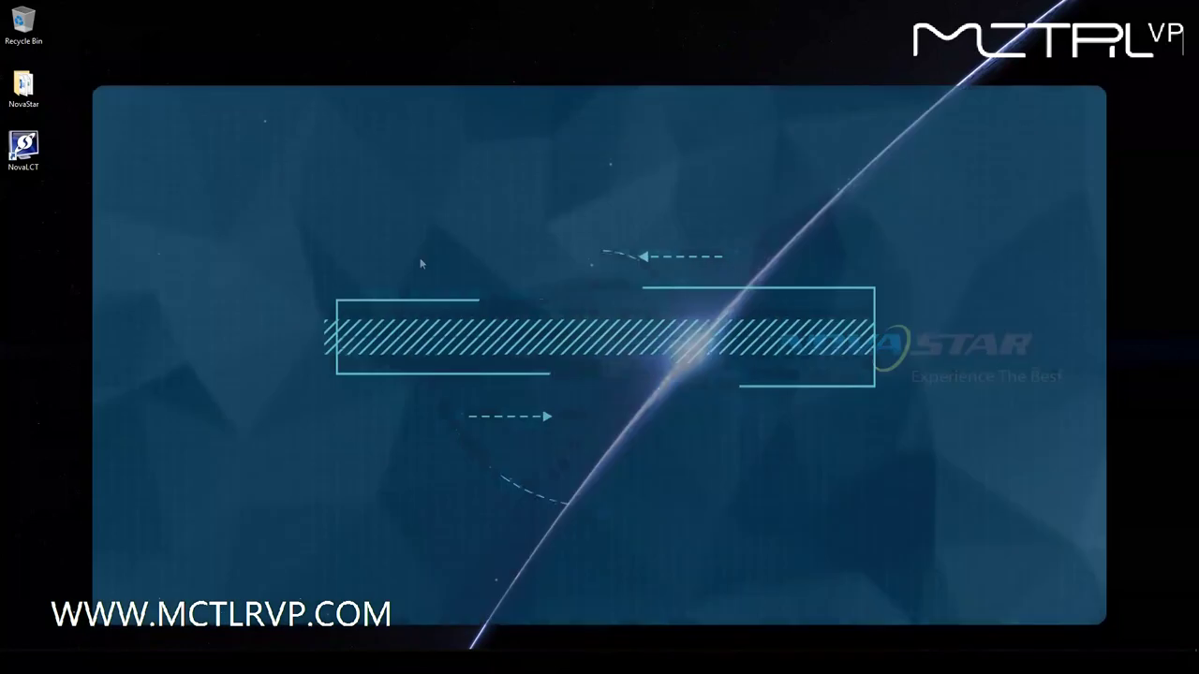
Step: Launch NovaLCT from its desktop icon
{"action": "double_click", "coordinate": [26, 150]}
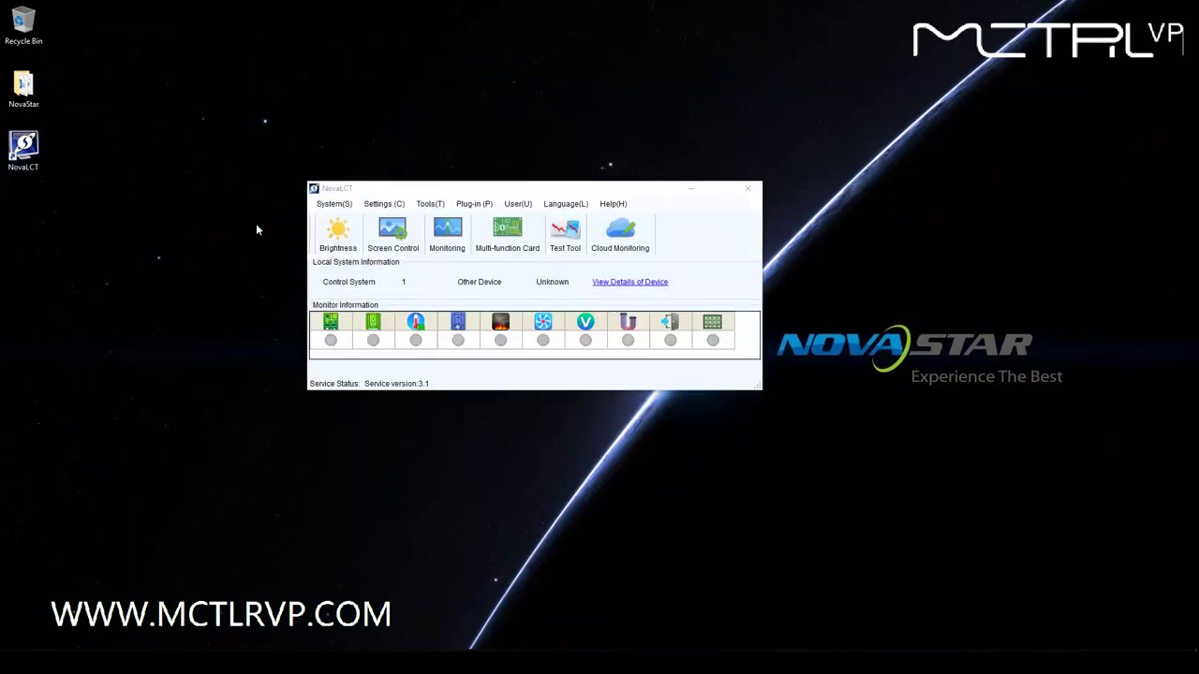
Step: Log in as an Advanced User with the administrator password
{"action": "left_click", "coordinate": [527, 205]}
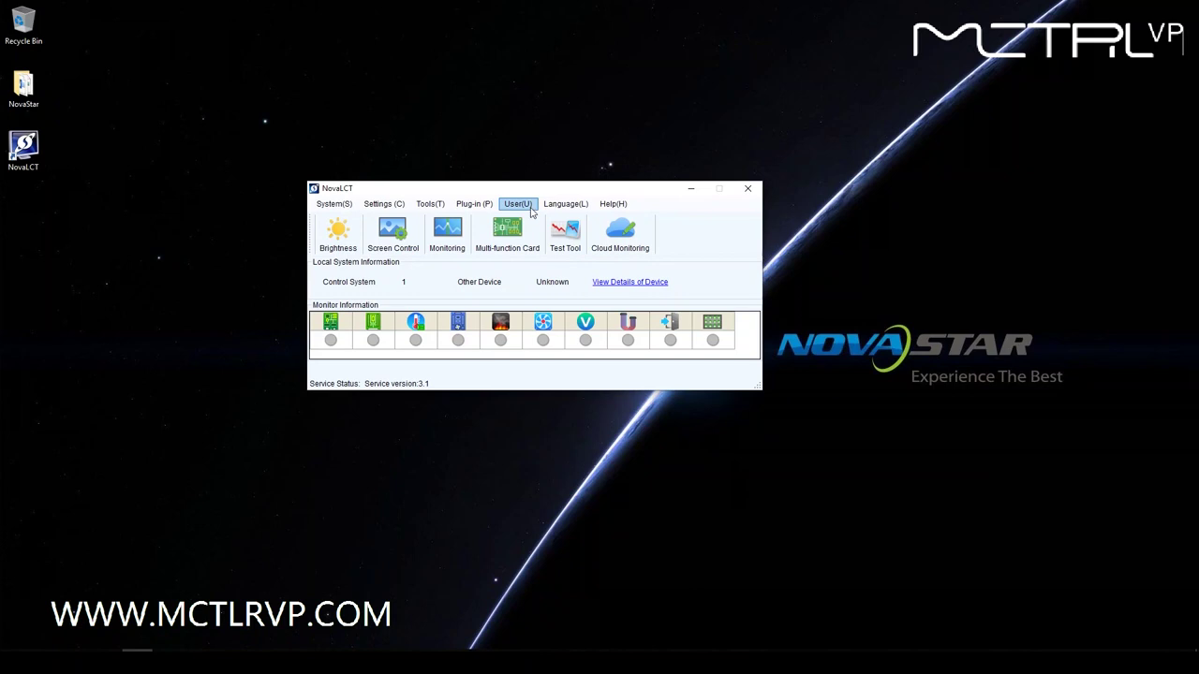
{"action": "left_click", "coordinate": [534, 217]}
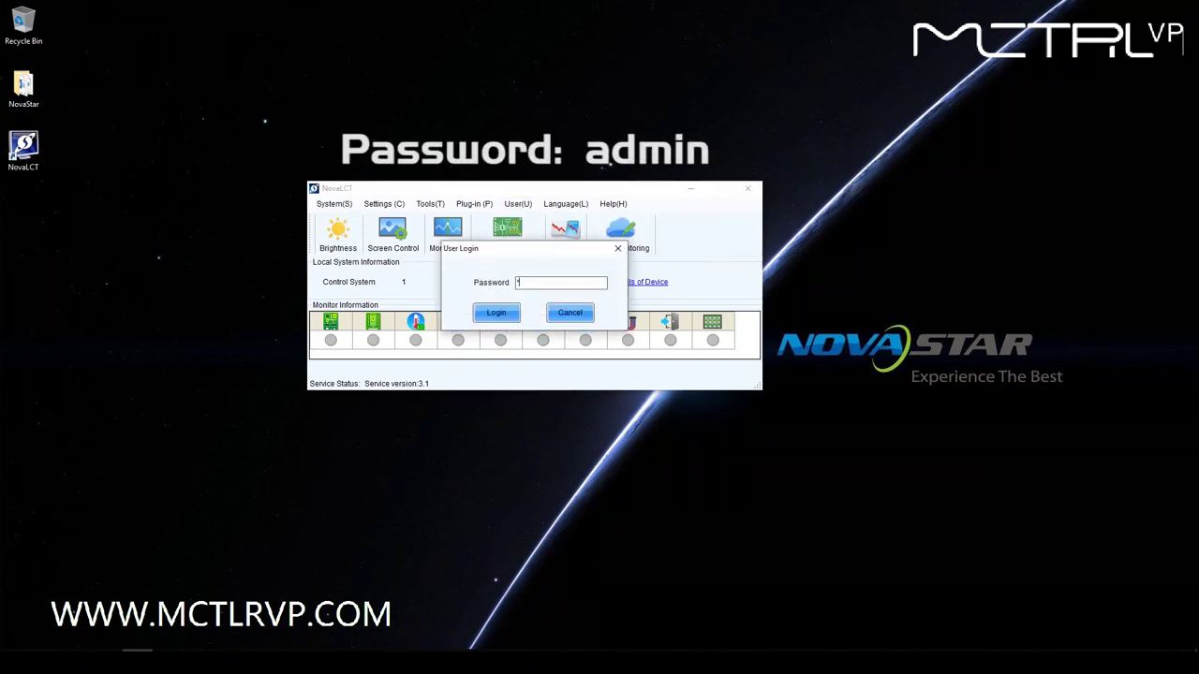
{"action": "type", "text": "dmin"}
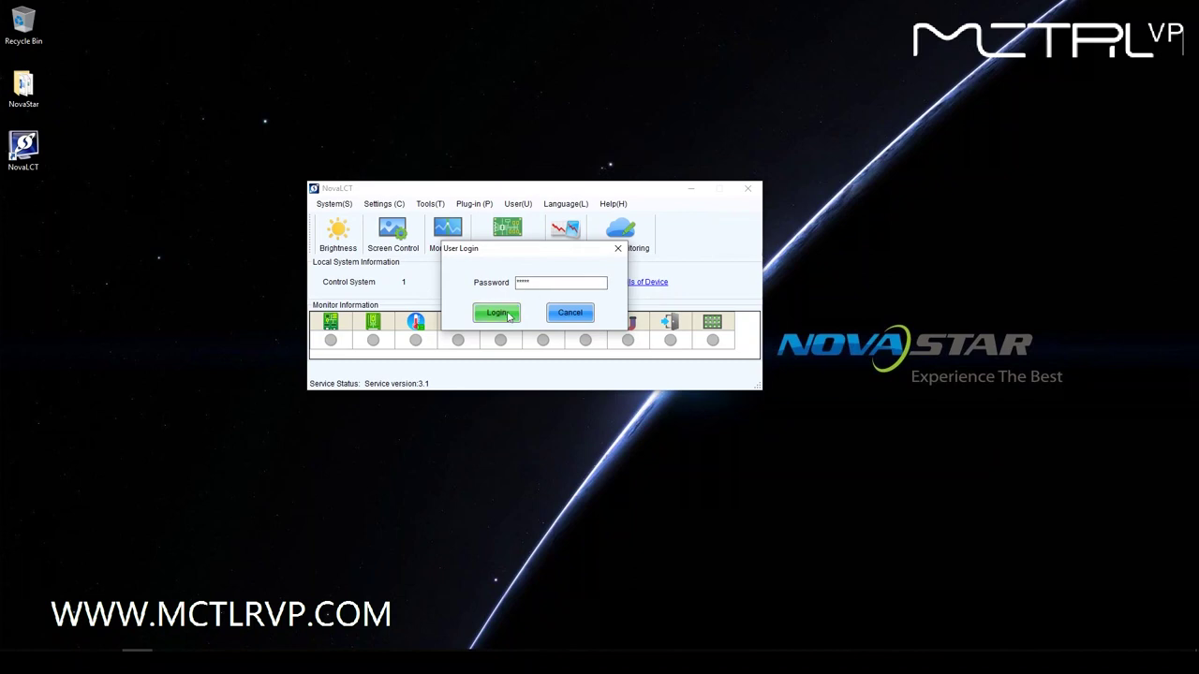
{"action": "left_click", "coordinate": [508, 317]}
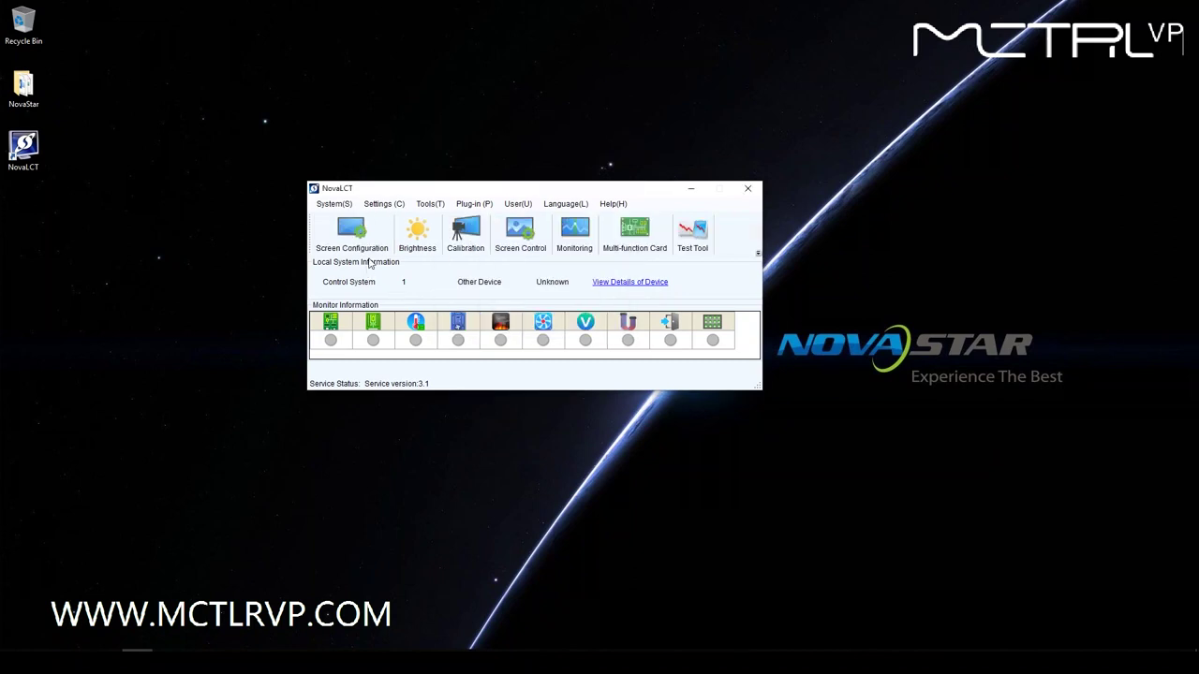
Step: Open Screen Configuration on the USB port and continue to the sending card settings
{"action": "left_click", "coordinate": [352, 236]}
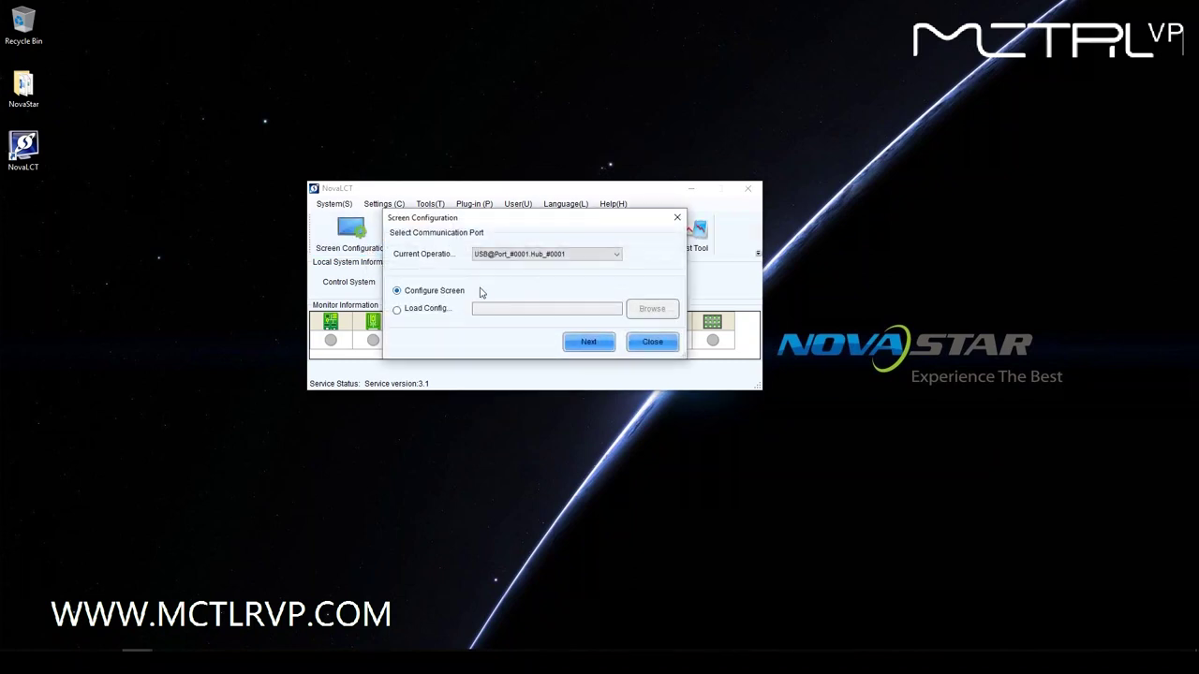
{"action": "left_click", "coordinate": [581, 254]}
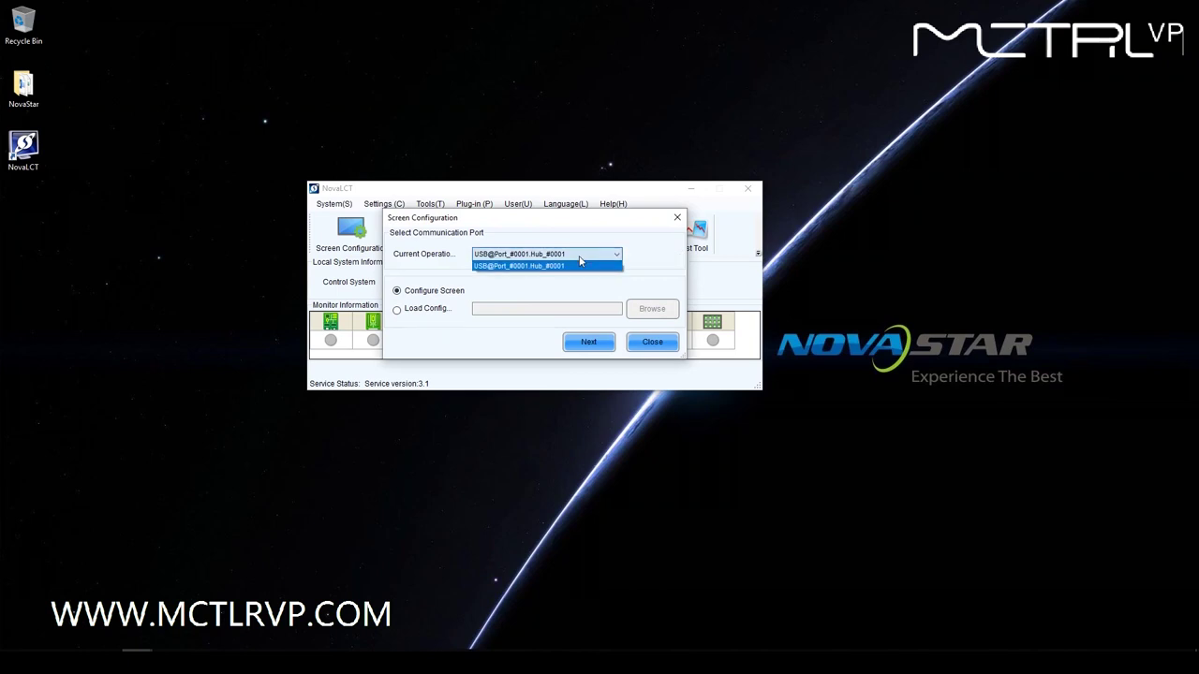
{"action": "left_click", "coordinate": [581, 264]}
{"action": "left_click", "coordinate": [582, 342]}
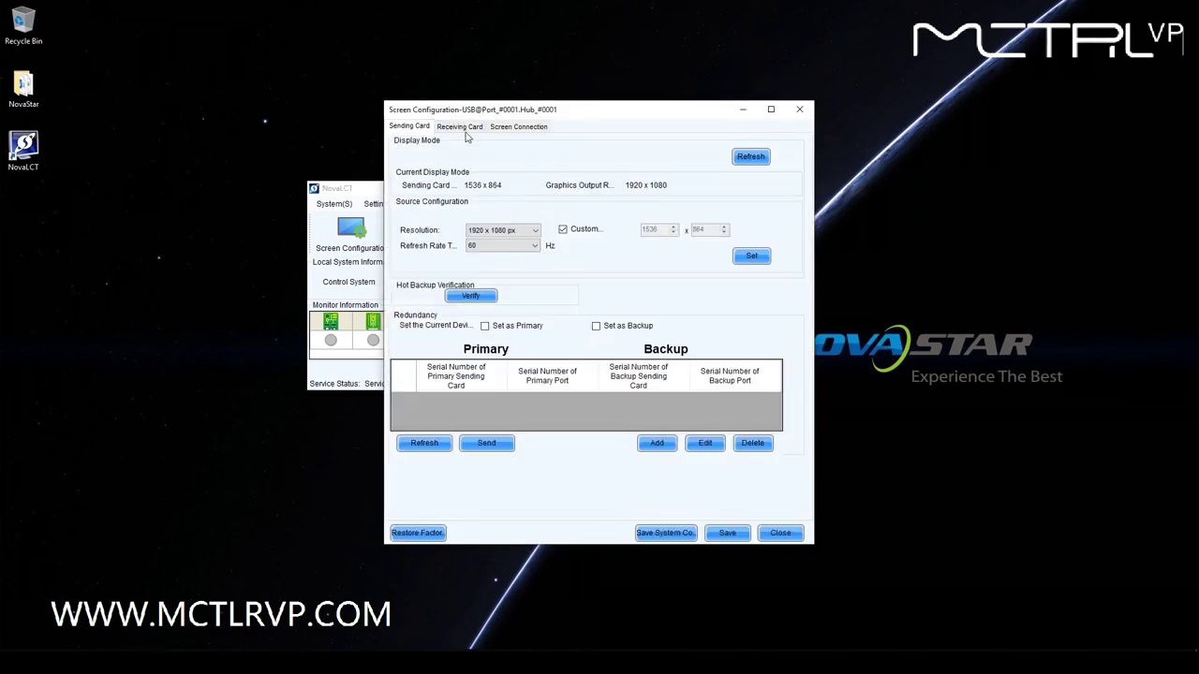
Step: Switch to the Receiving Card tab showing the 104×208 pixel regular cabinet
{"action": "left_click", "coordinate": [463, 127]}
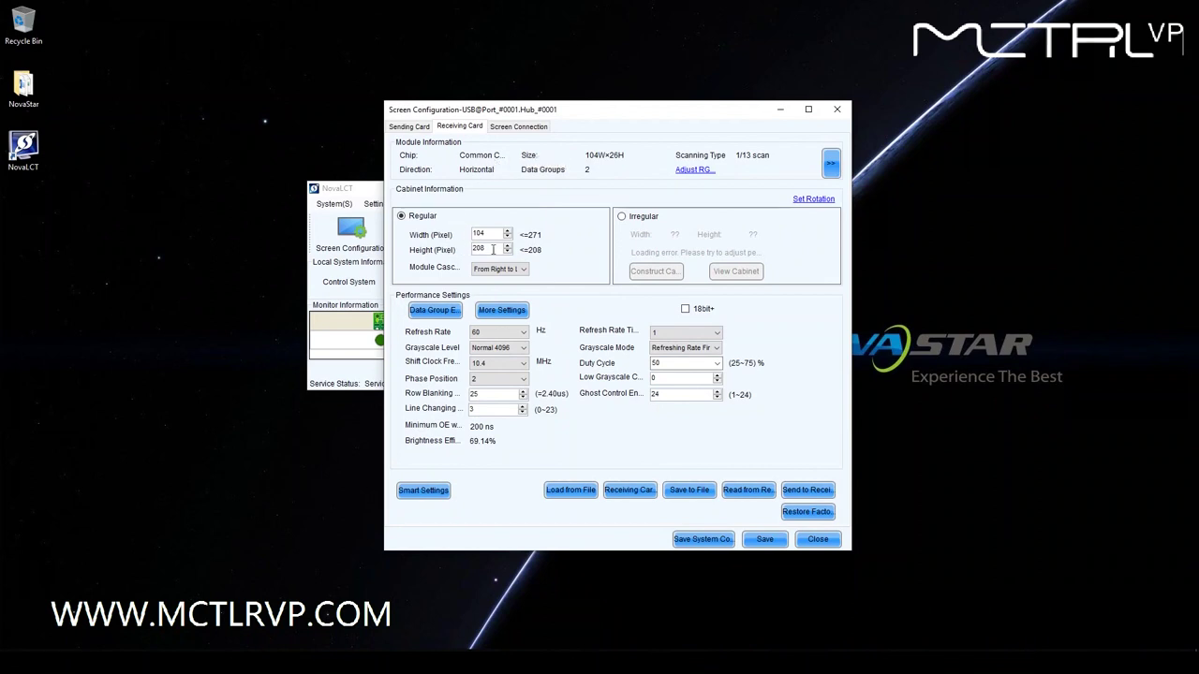
Step: Change Refresh Rate Times to 32, giving a 1920 Hz refresh rate
{"action": "left_click", "coordinate": [655, 334]}
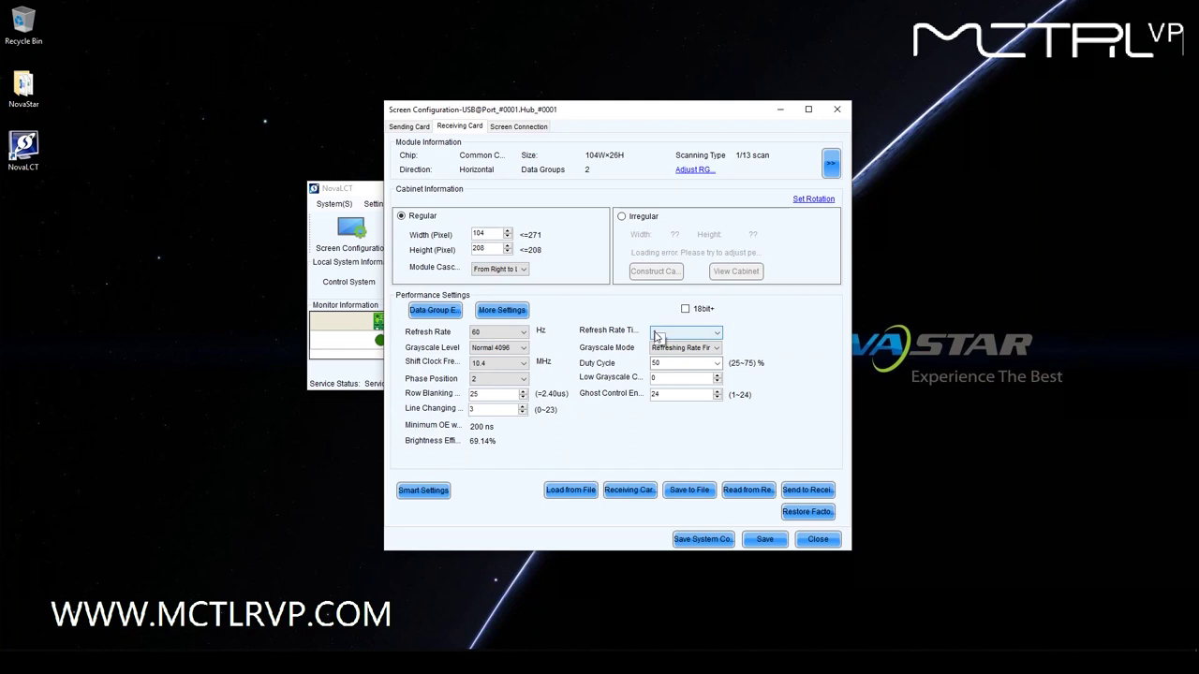
{"action": "left_click", "coordinate": [663, 349]}
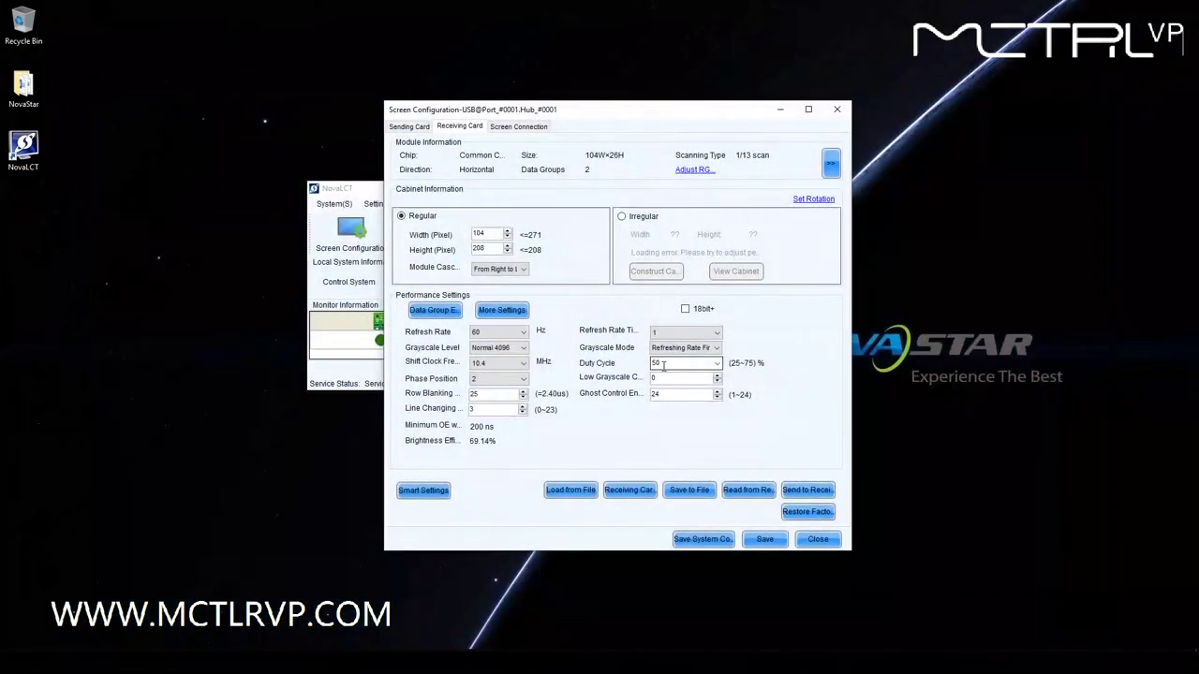
{"action": "left_click", "coordinate": [710, 335]}
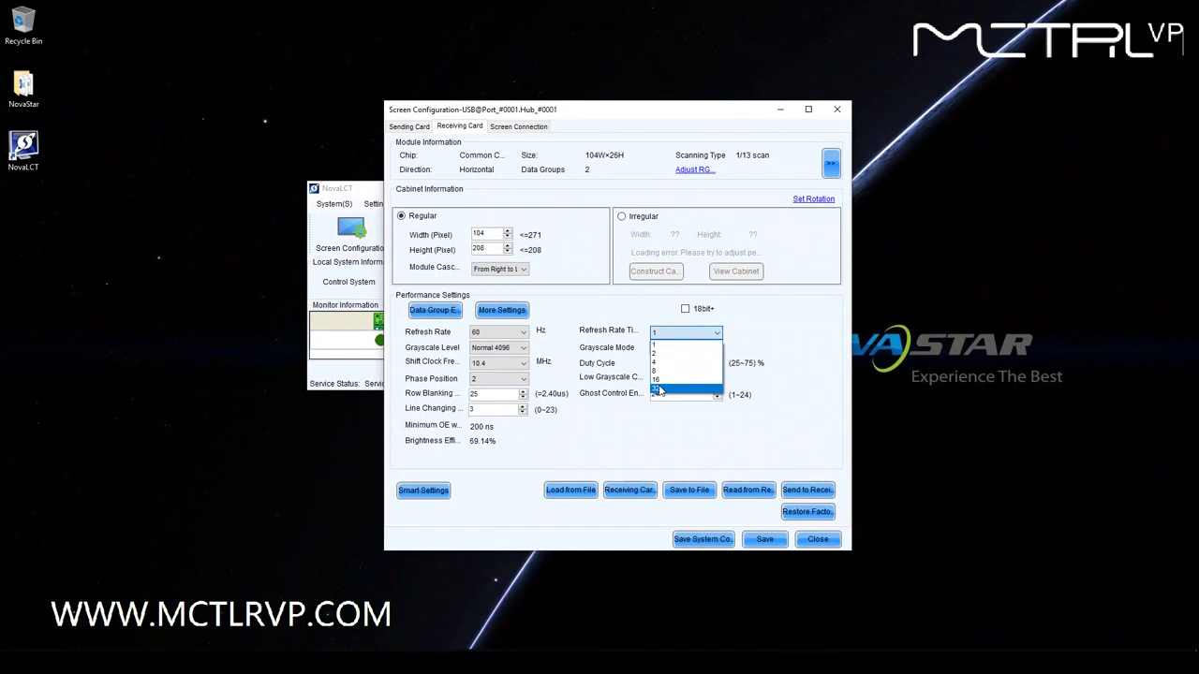
{"action": "left_click", "coordinate": [659, 387]}
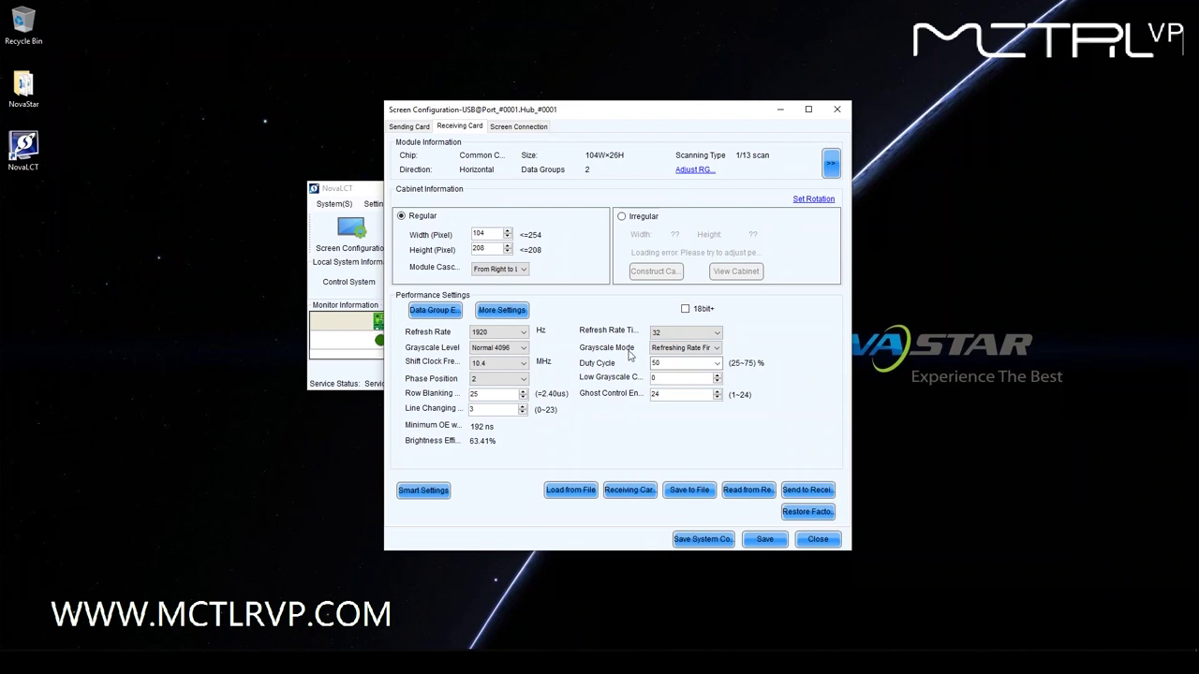
Step: Choose 3840 Hz as the receiving card's refresh rate
{"action": "left_click", "coordinate": [510, 339]}
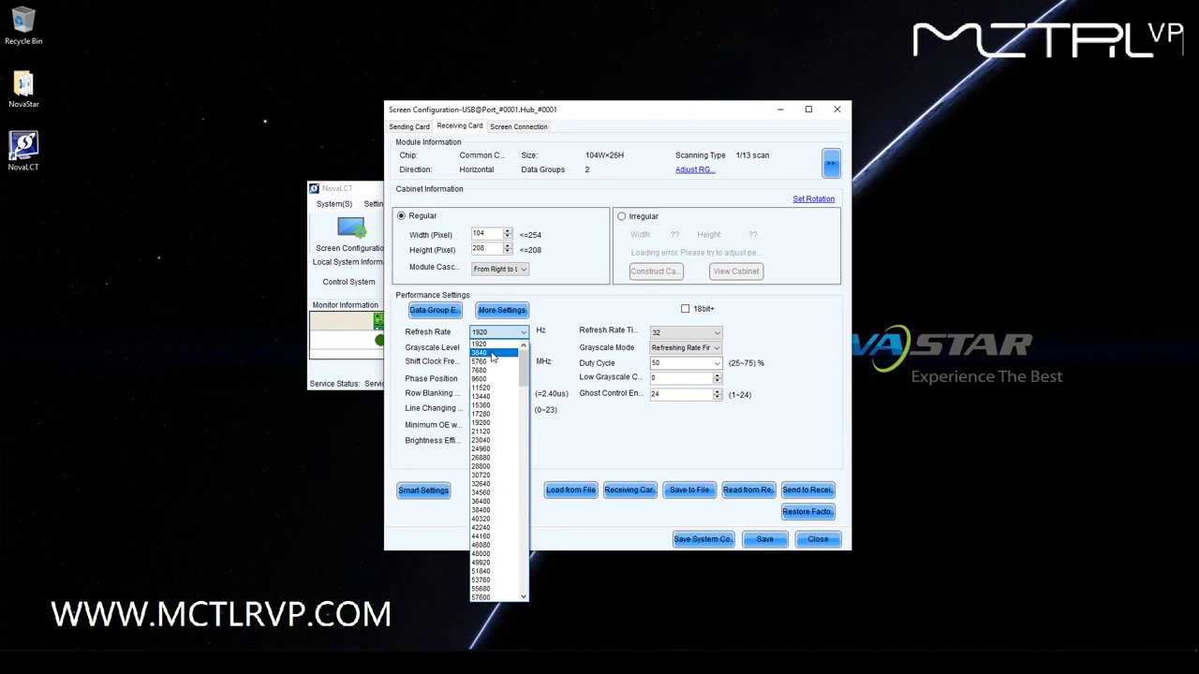
{"action": "left_click", "coordinate": [492, 353]}
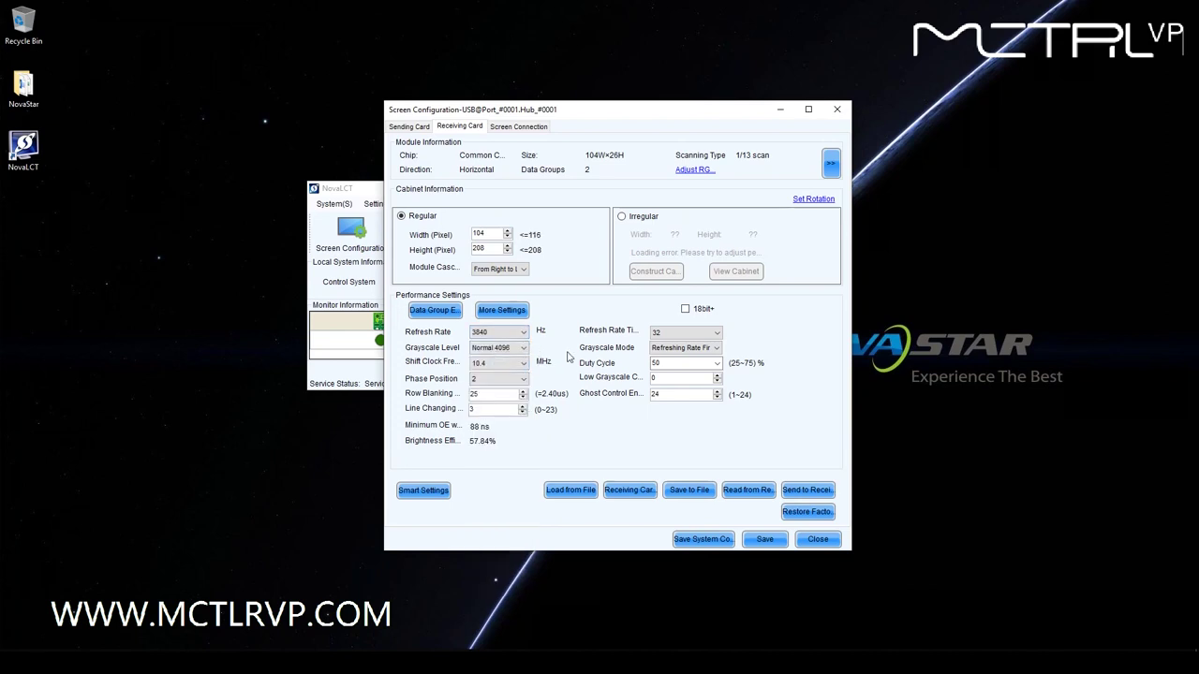
{"action": "left_click", "coordinate": [517, 347]}
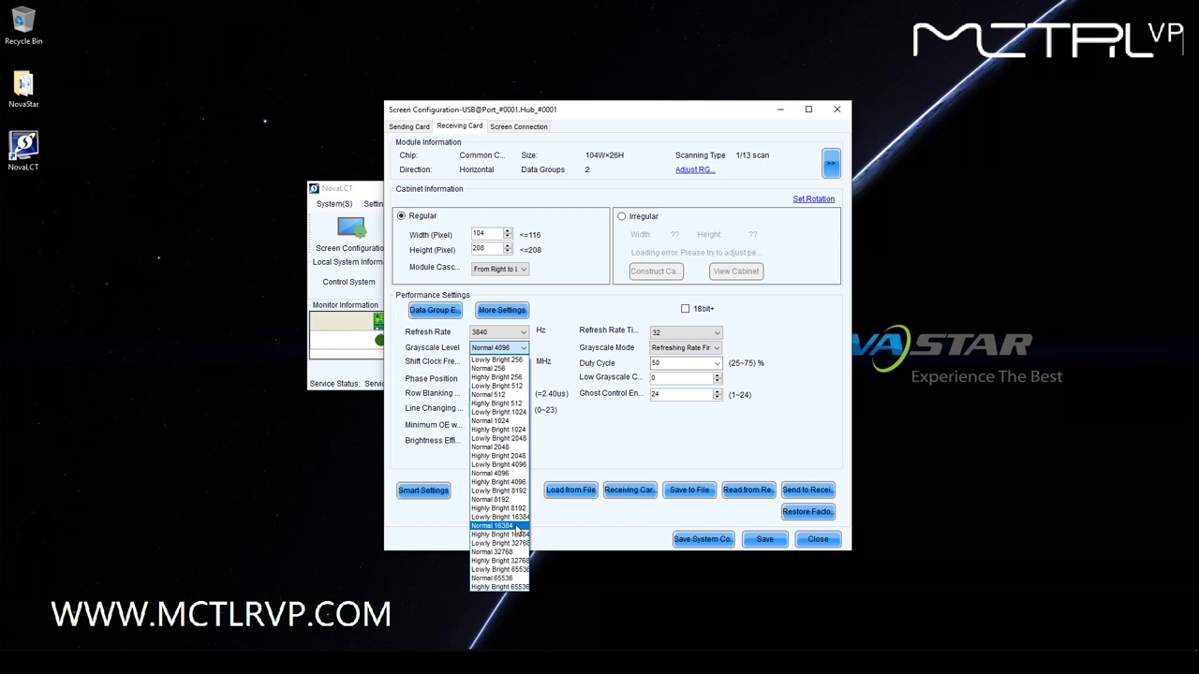
Step: Select Normal 16384 grayscale and 25.0 MHz shift clock, reaching 77.54% brightness efficiency
{"action": "left_click", "coordinate": [517, 527]}
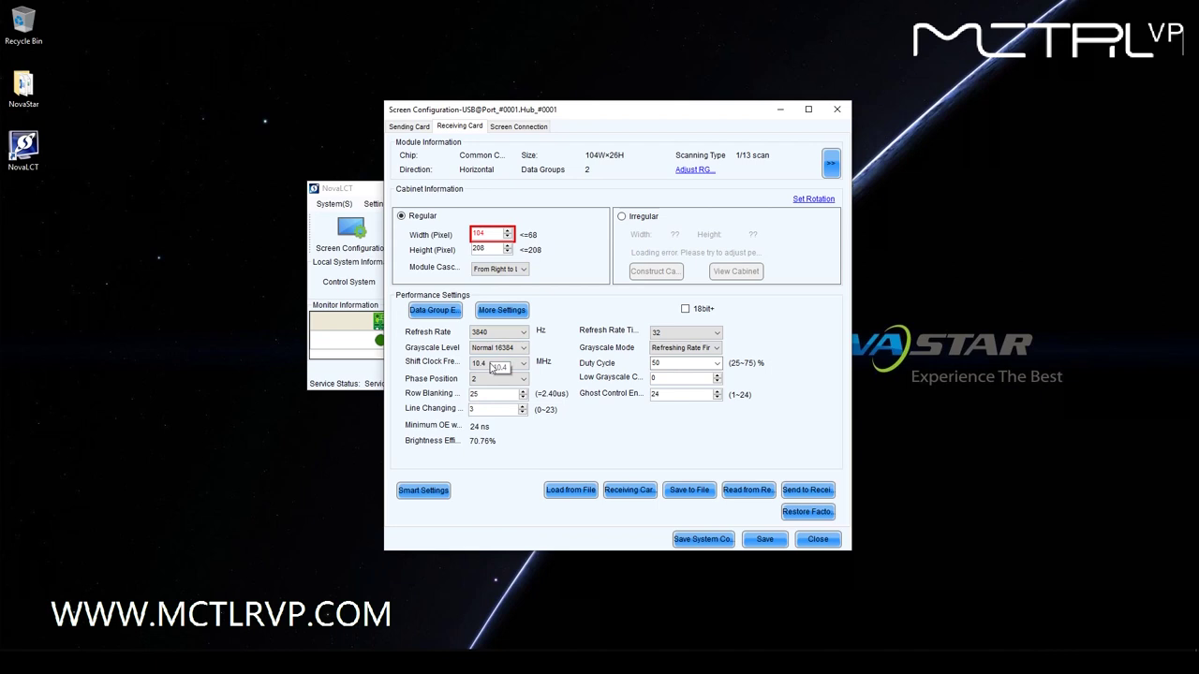
{"action": "left_click", "coordinate": [493, 366]}
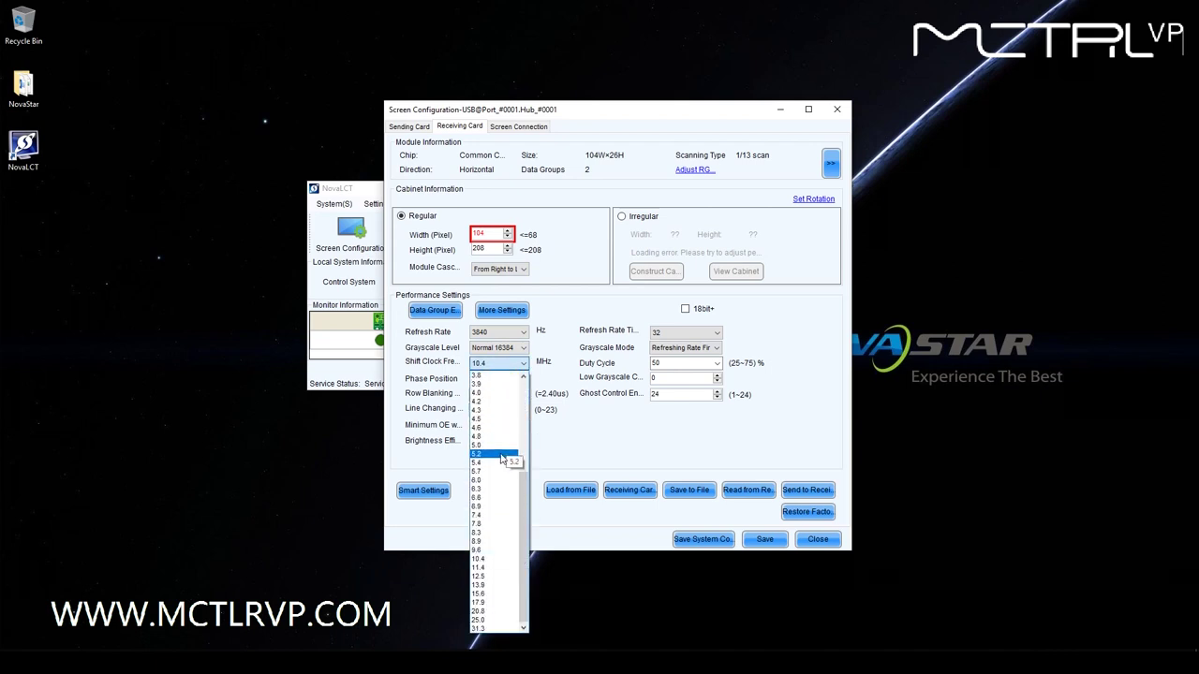
{"action": "left_click", "coordinate": [494, 620]}
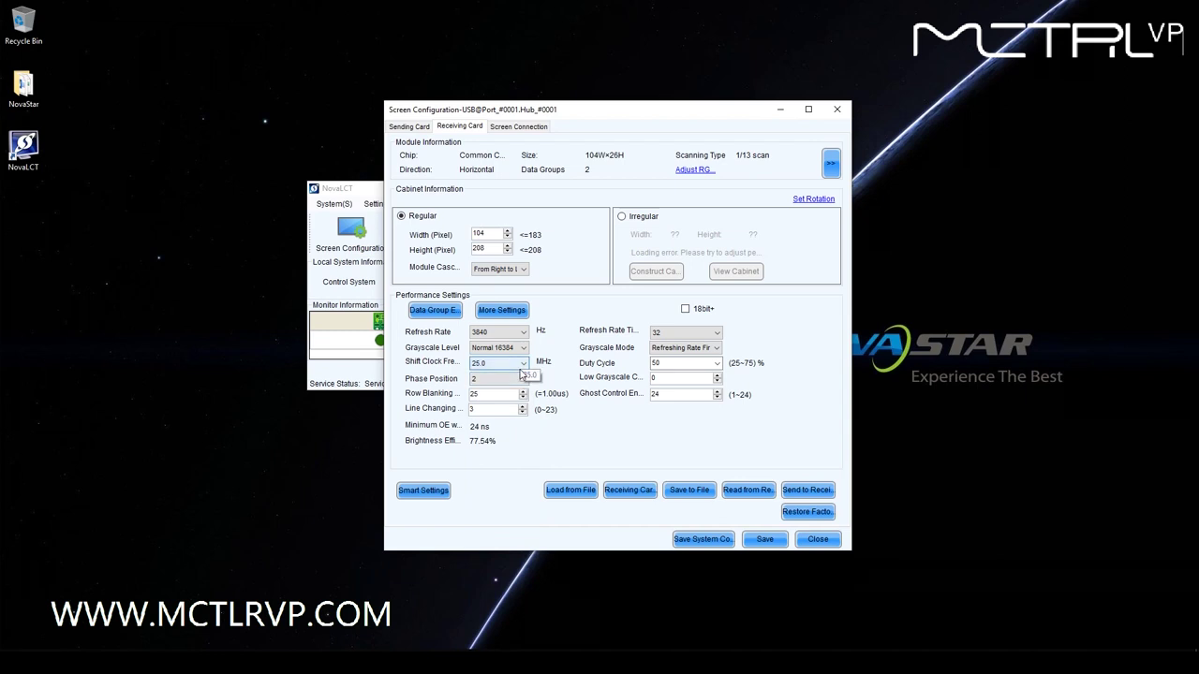
Step: Send the current parameters to all receiving cards and dismiss the success message
{"action": "left_click", "coordinate": [805, 492]}
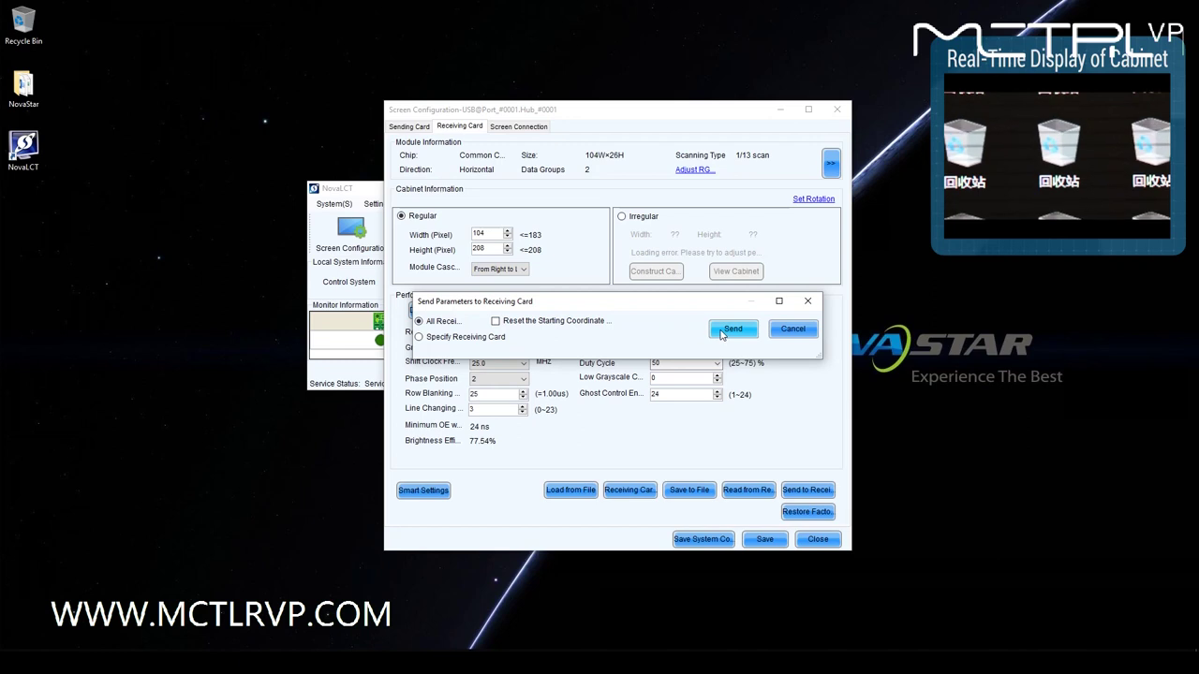
{"action": "left_click", "coordinate": [722, 332]}
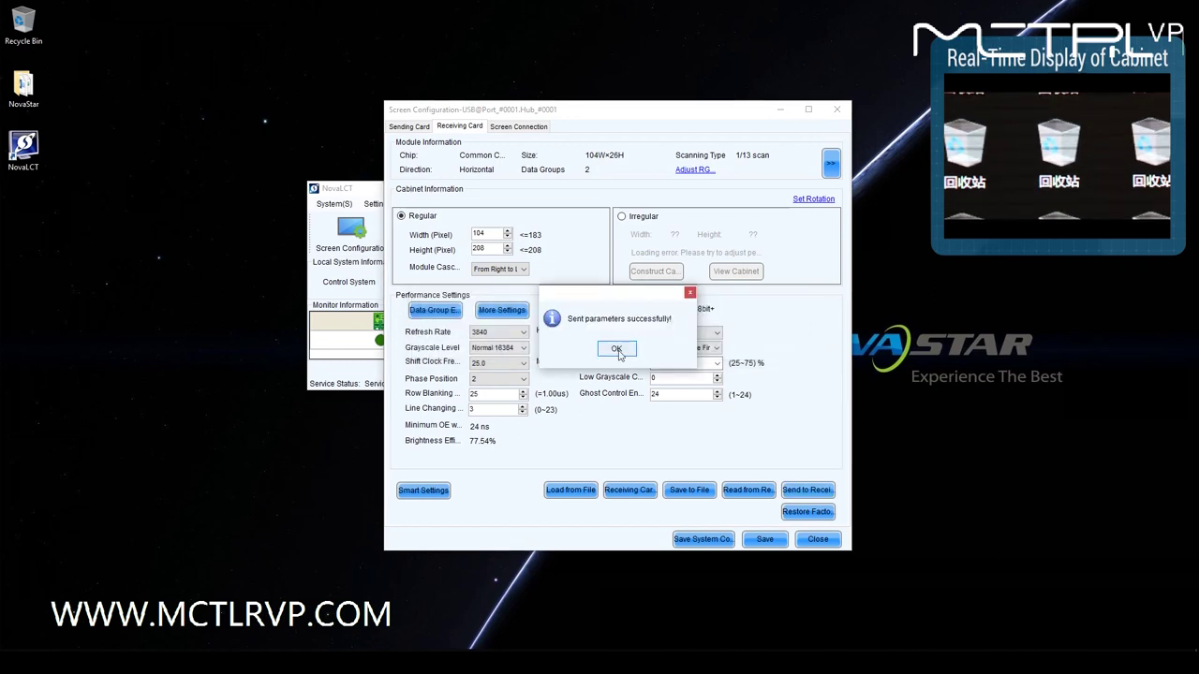
{"action": "left_click", "coordinate": [616, 350]}
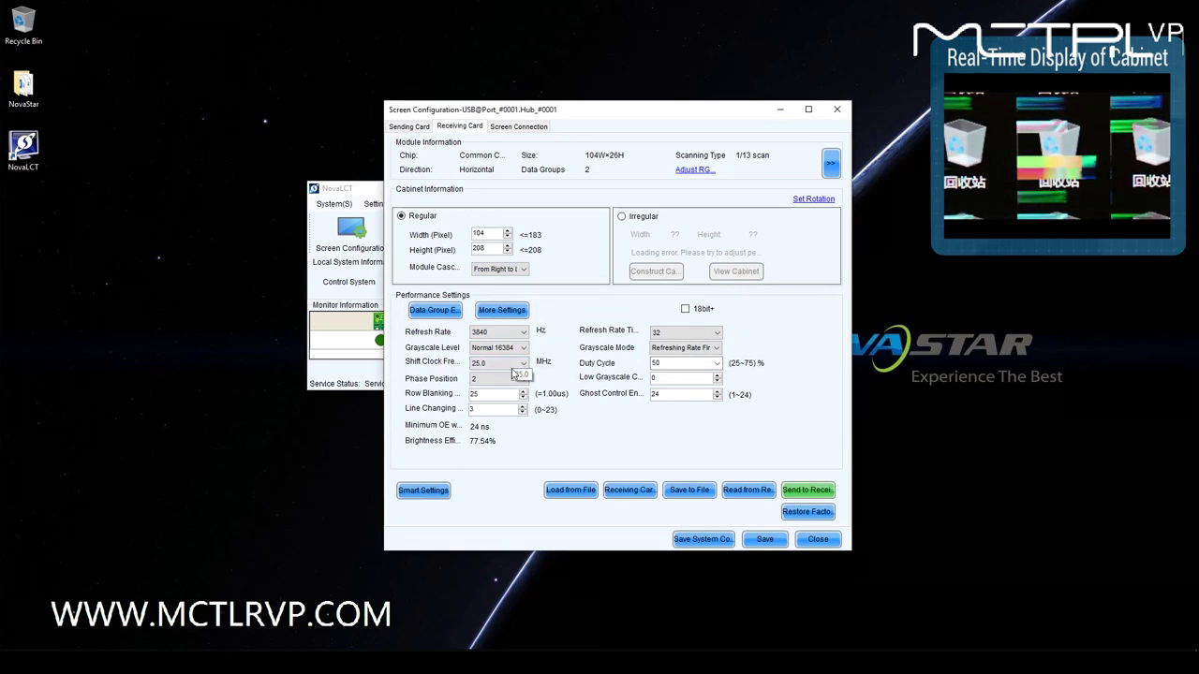
Step: Set the shift clock to 20.8 MHz and send it to all receiving cards
{"action": "left_click", "coordinate": [516, 363]}
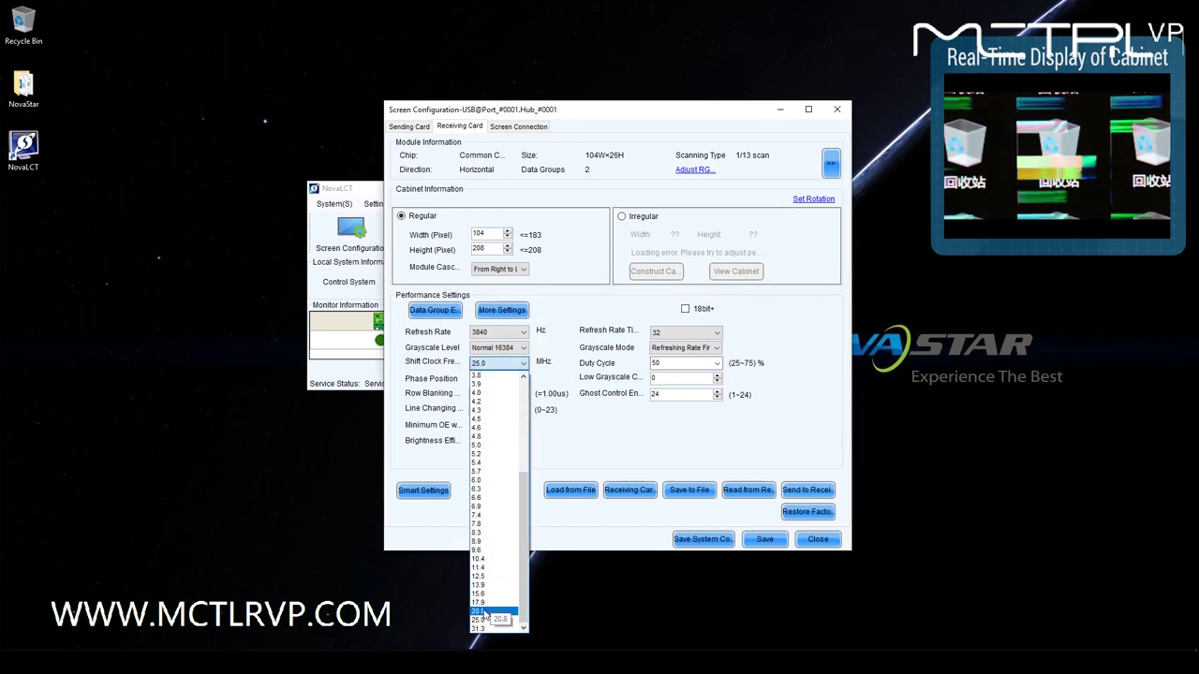
{"action": "left_click", "coordinate": [484, 613]}
{"action": "left_click", "coordinate": [806, 490]}
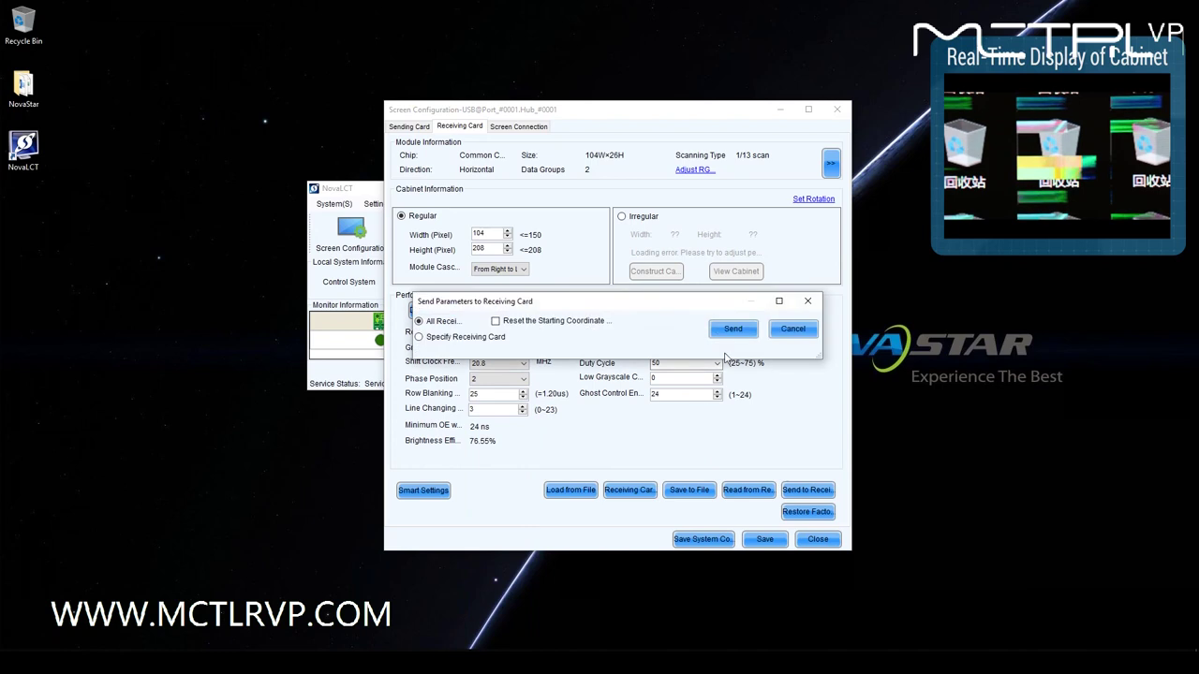
{"action": "left_click", "coordinate": [733, 330]}
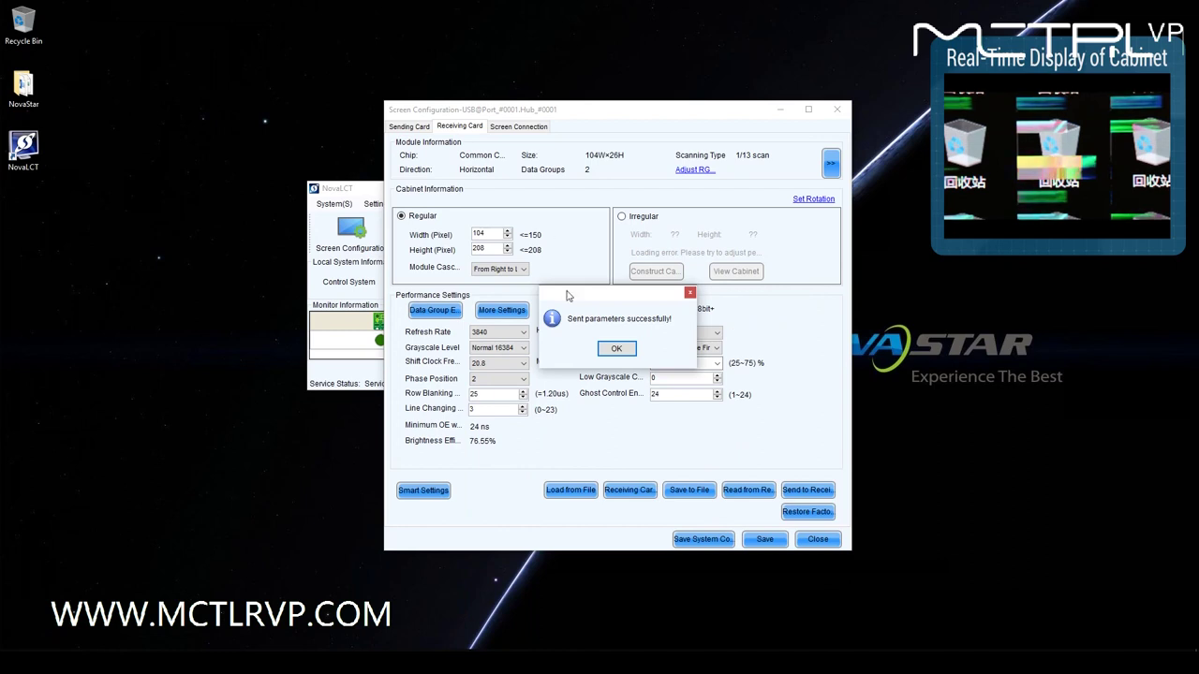
{"action": "left_click", "coordinate": [616, 348]}
Step: Lower the shift clock to 15.6 MHz and send it to all receiving cards
{"action": "left_click", "coordinate": [506, 362]}
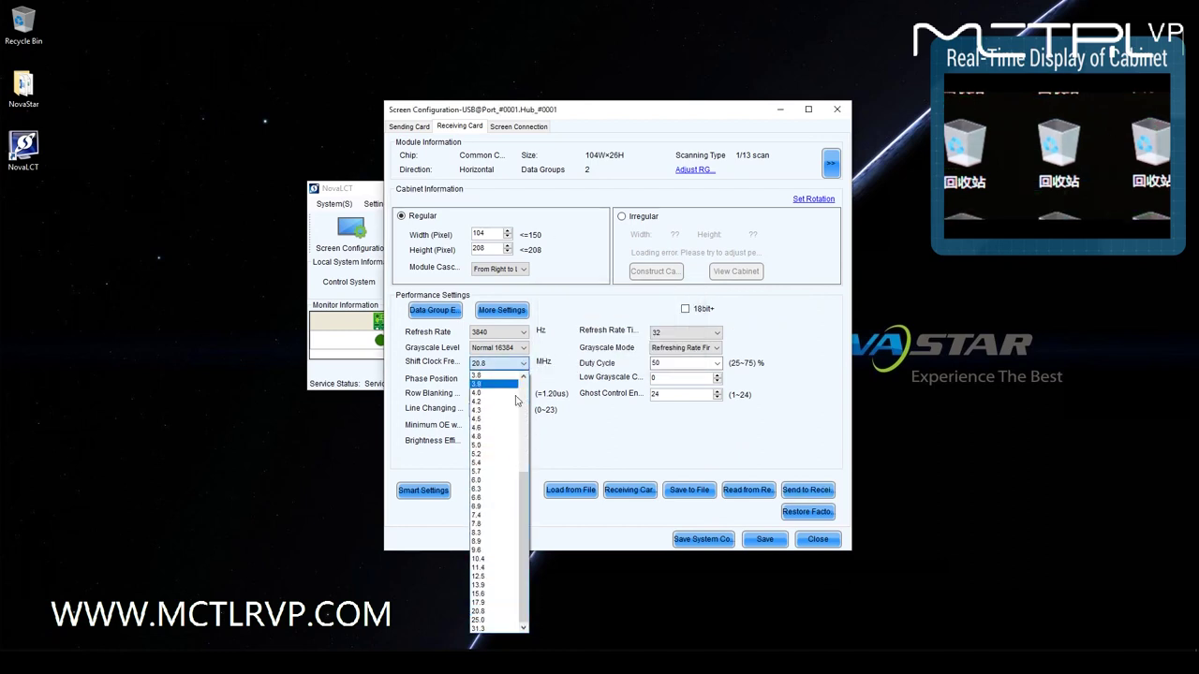
{"action": "left_click", "coordinate": [487, 595]}
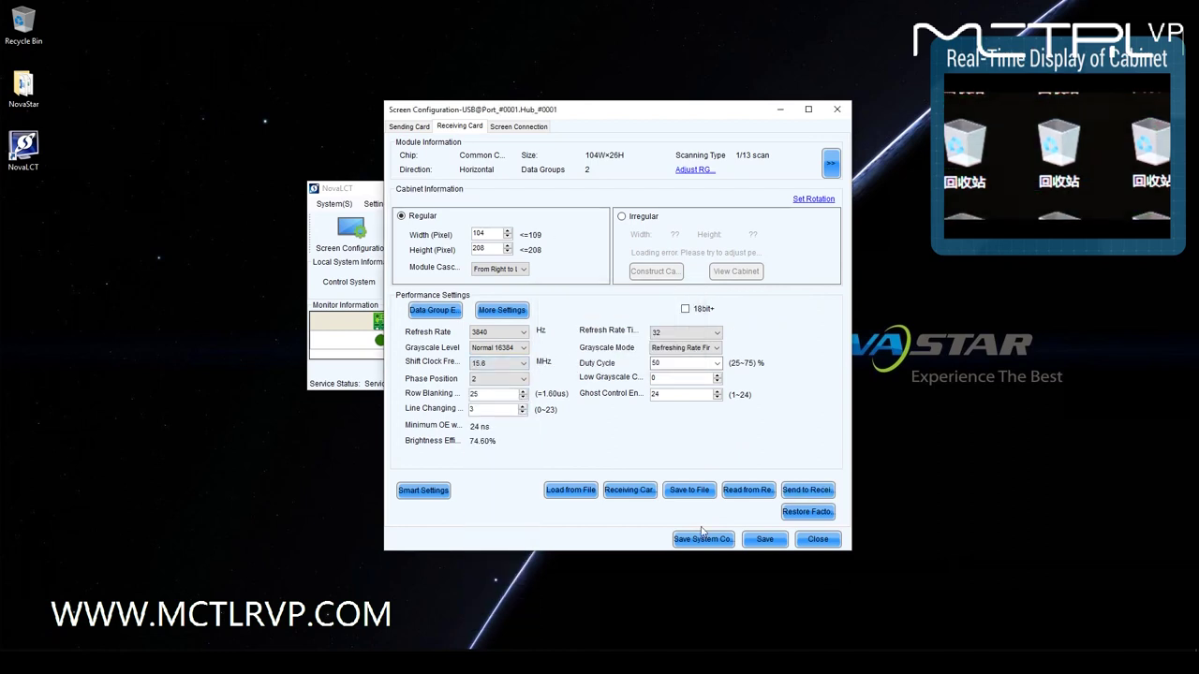
{"action": "left_click", "coordinate": [814, 500]}
{"action": "left_click", "coordinate": [735, 330]}
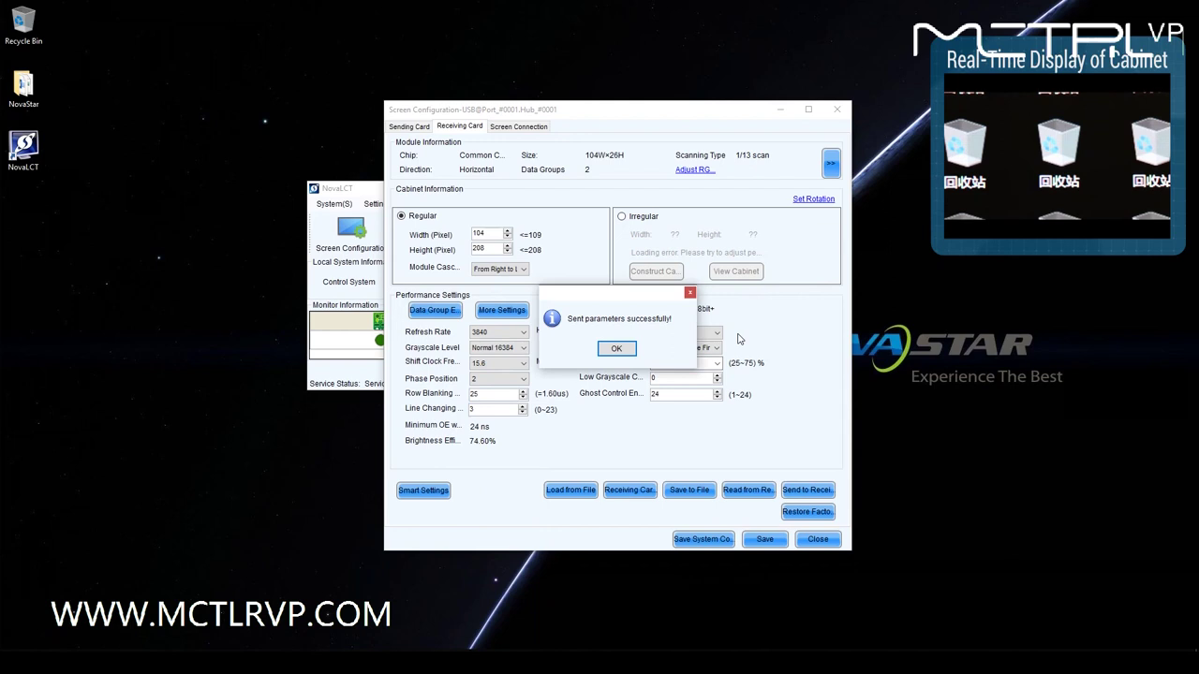
{"action": "left_click", "coordinate": [630, 349]}
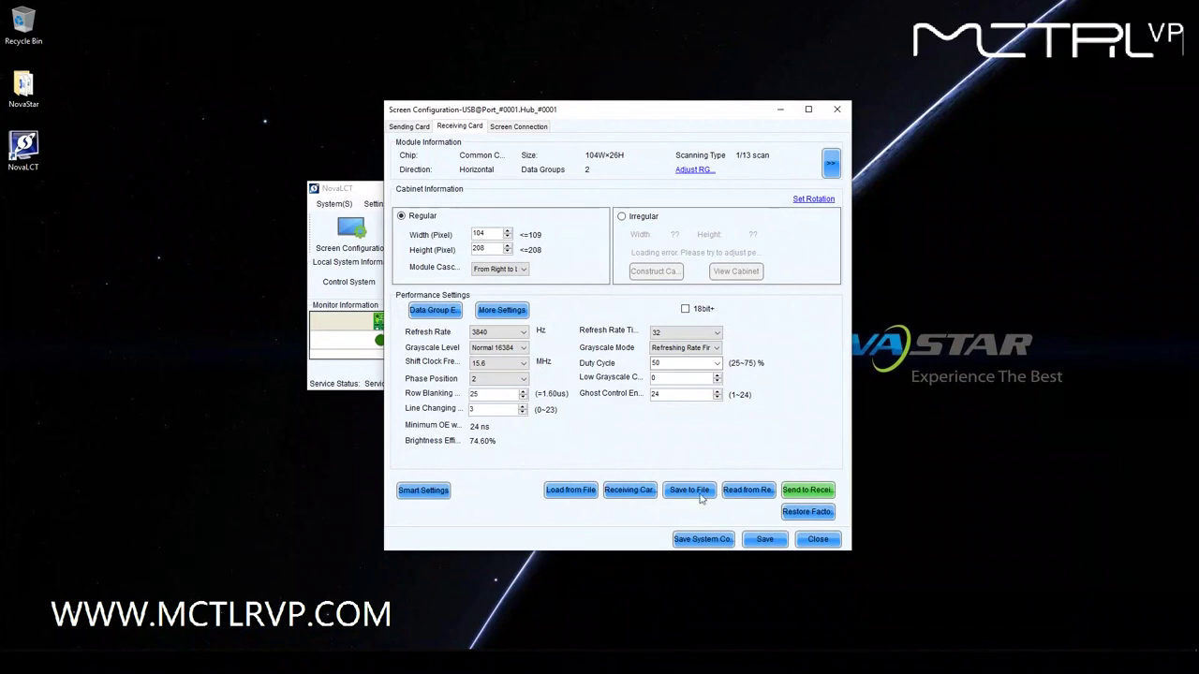
Step: Save the receiving card settings and confirm the 'Information has been successfully saved!' message
{"action": "left_click", "coordinate": [755, 541]}
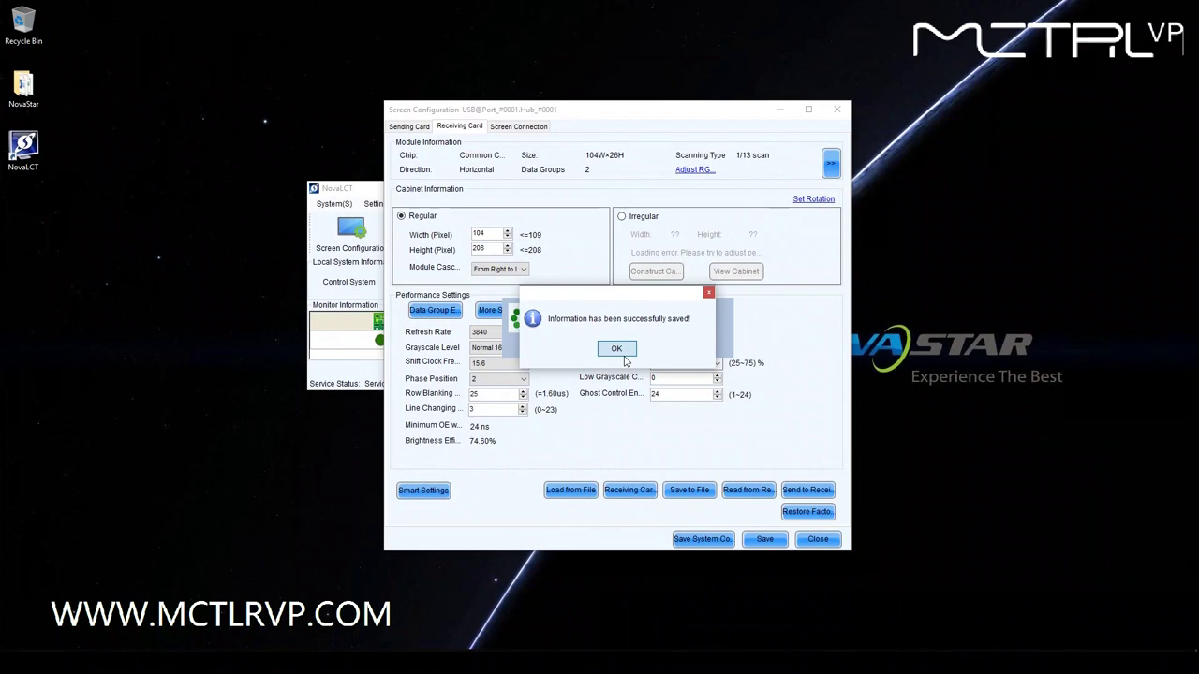
{"action": "left_click", "coordinate": [618, 352]}
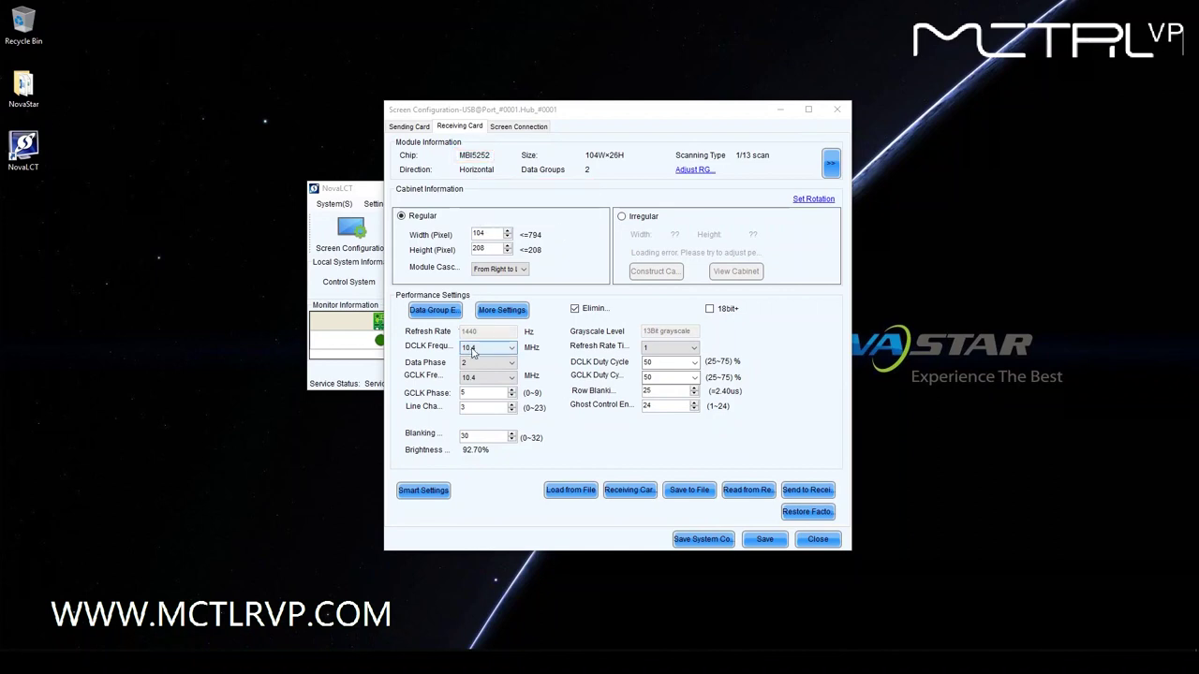
Step: Set DCLK 2.0 MHz, Refresh Rate Times 4 and GCLK 20.8 MHz for 10020 Hz refresh
{"action": "left_click", "coordinate": [473, 351]}
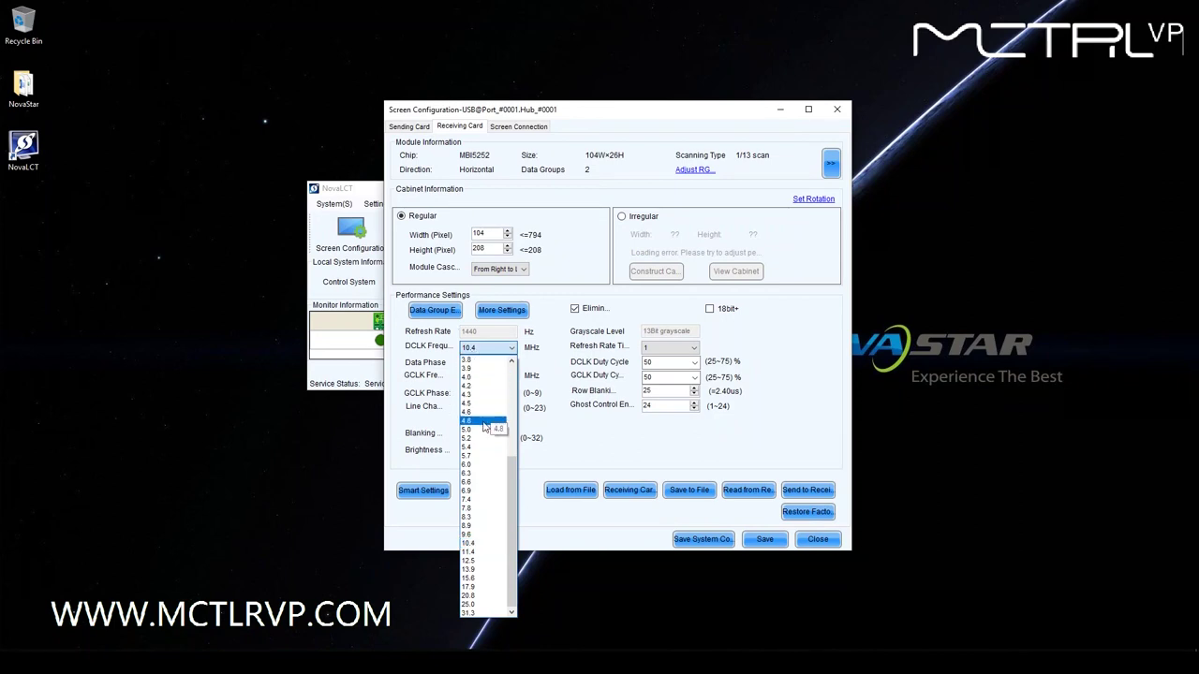
{"action": "left_click", "coordinate": [488, 377]}
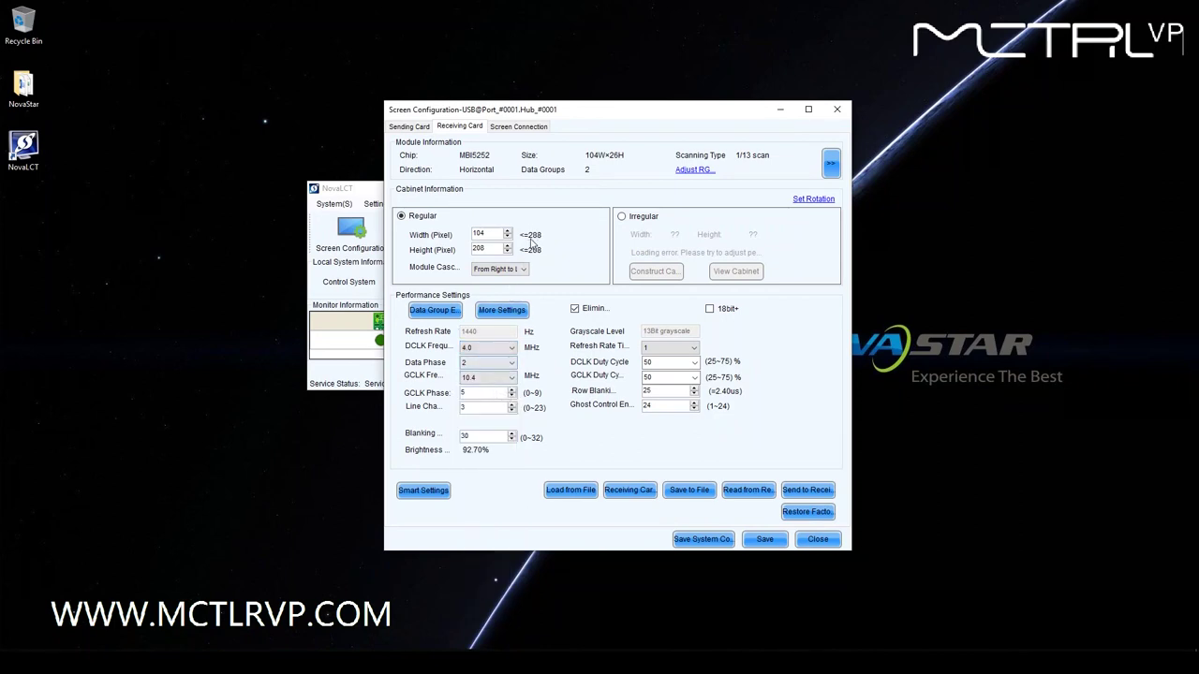
{"action": "left_click", "coordinate": [497, 351]}
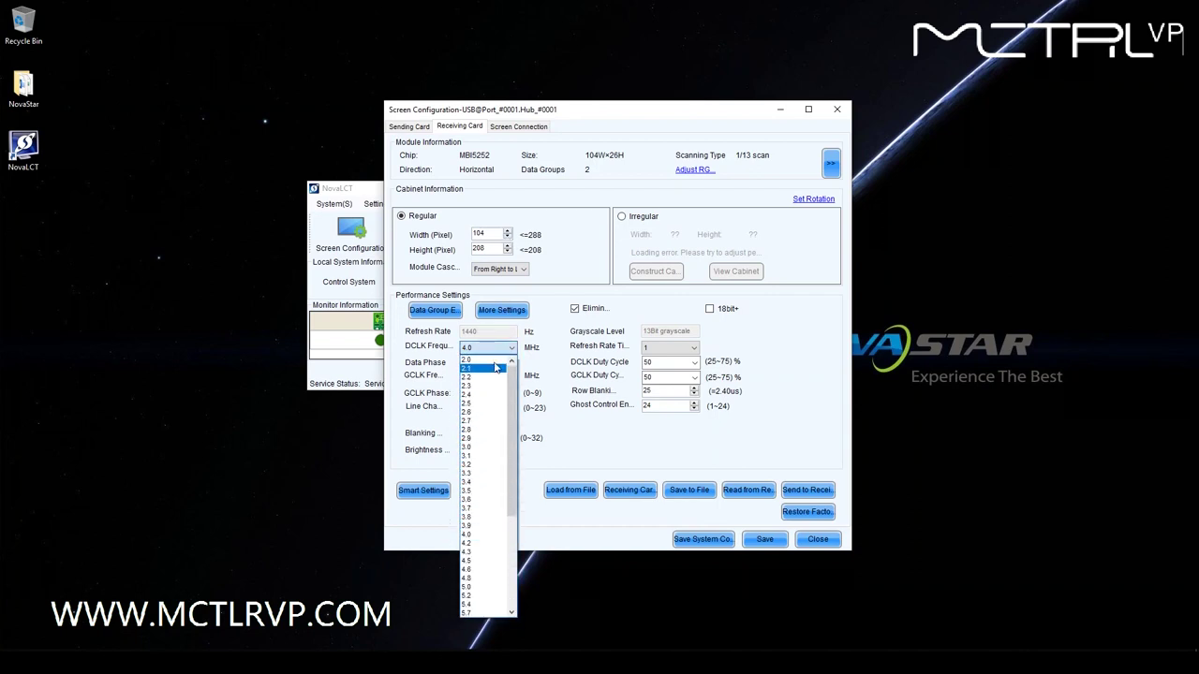
{"action": "left_click", "coordinate": [494, 361]}
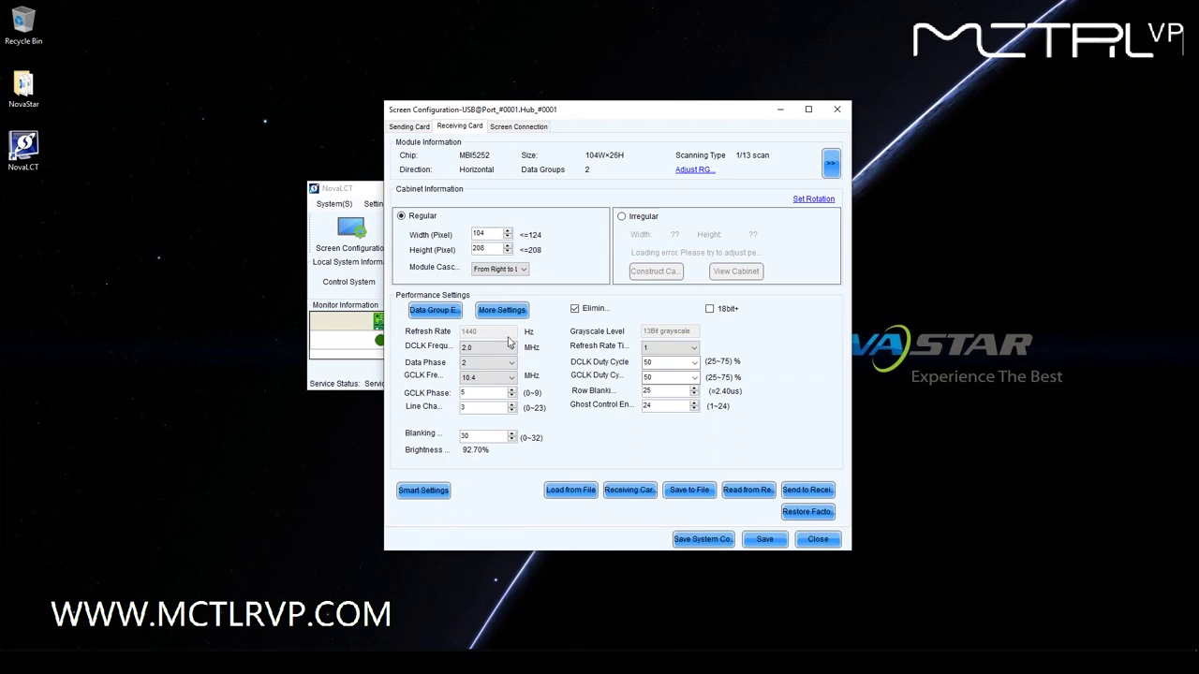
{"action": "left_click", "coordinate": [667, 347]}
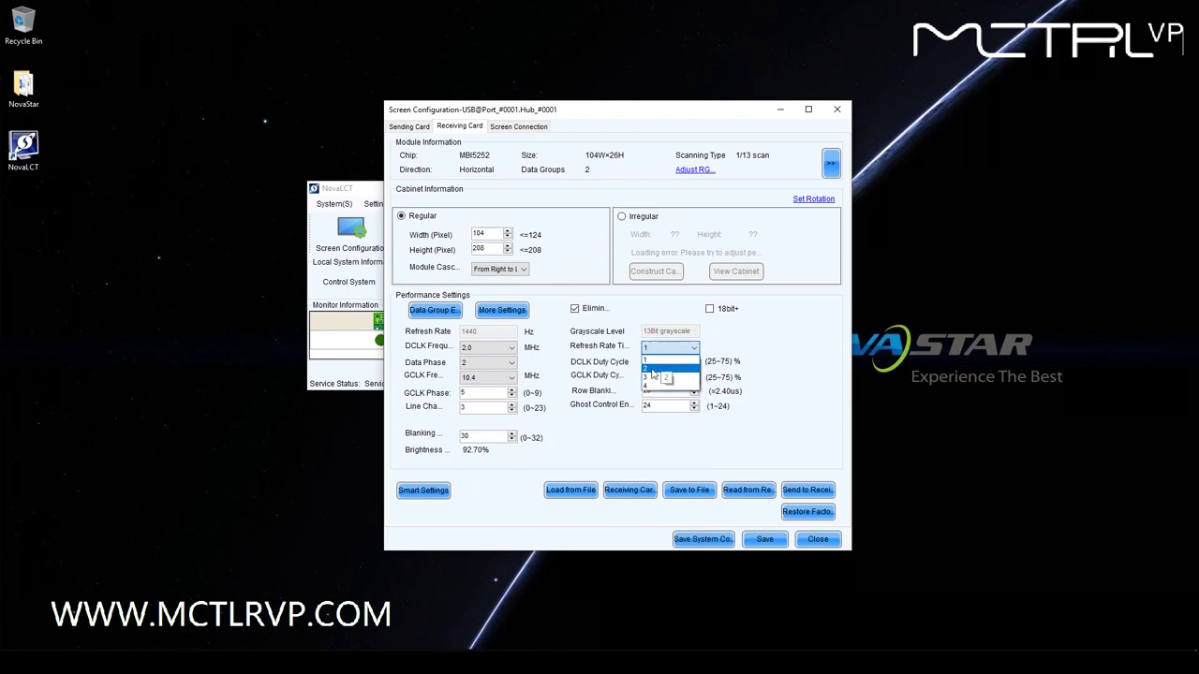
{"action": "left_click", "coordinate": [648, 389]}
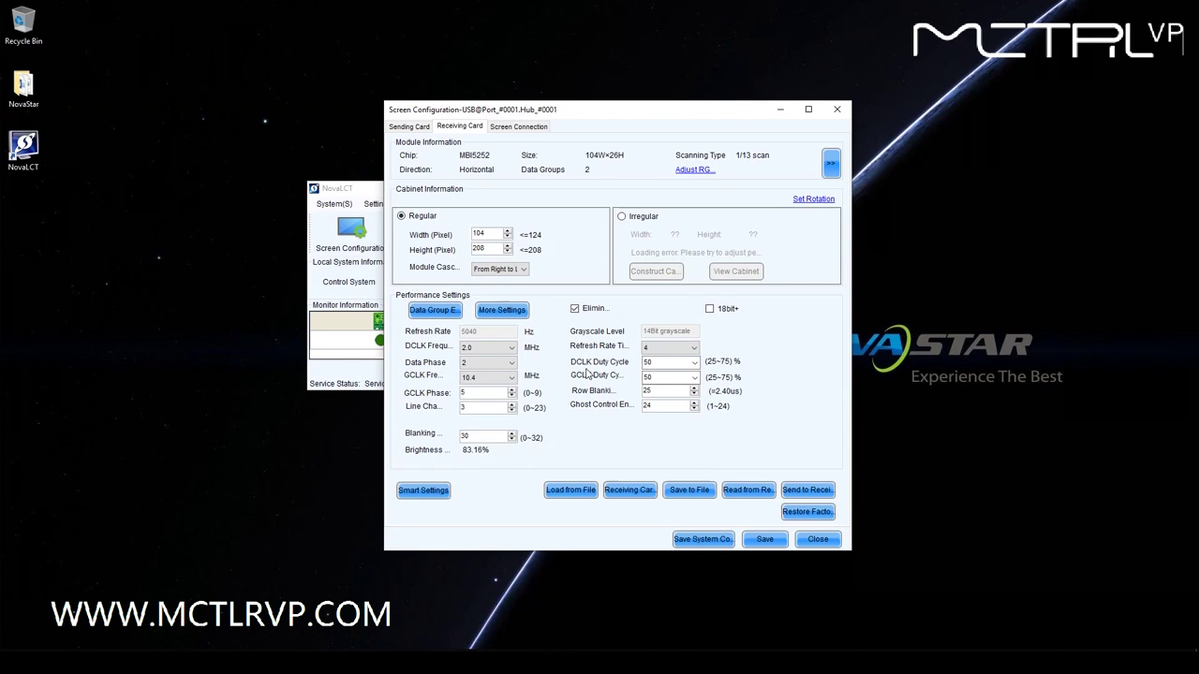
{"action": "left_click", "coordinate": [504, 380]}
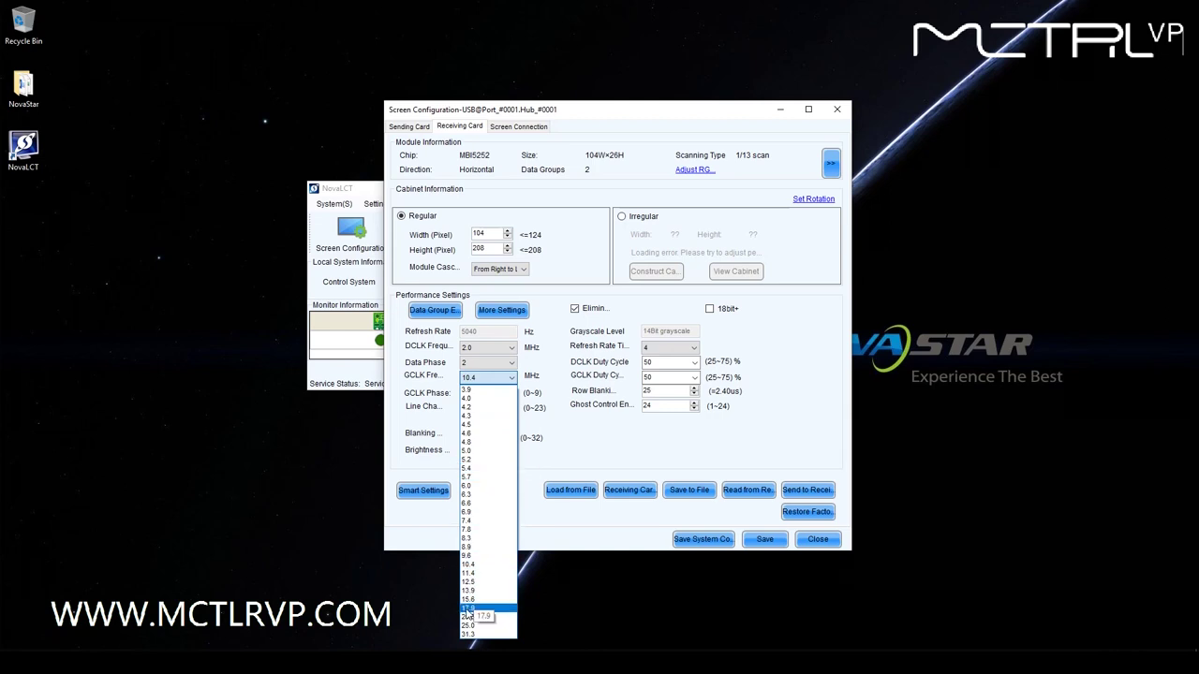
{"action": "left_click", "coordinate": [477, 616]}
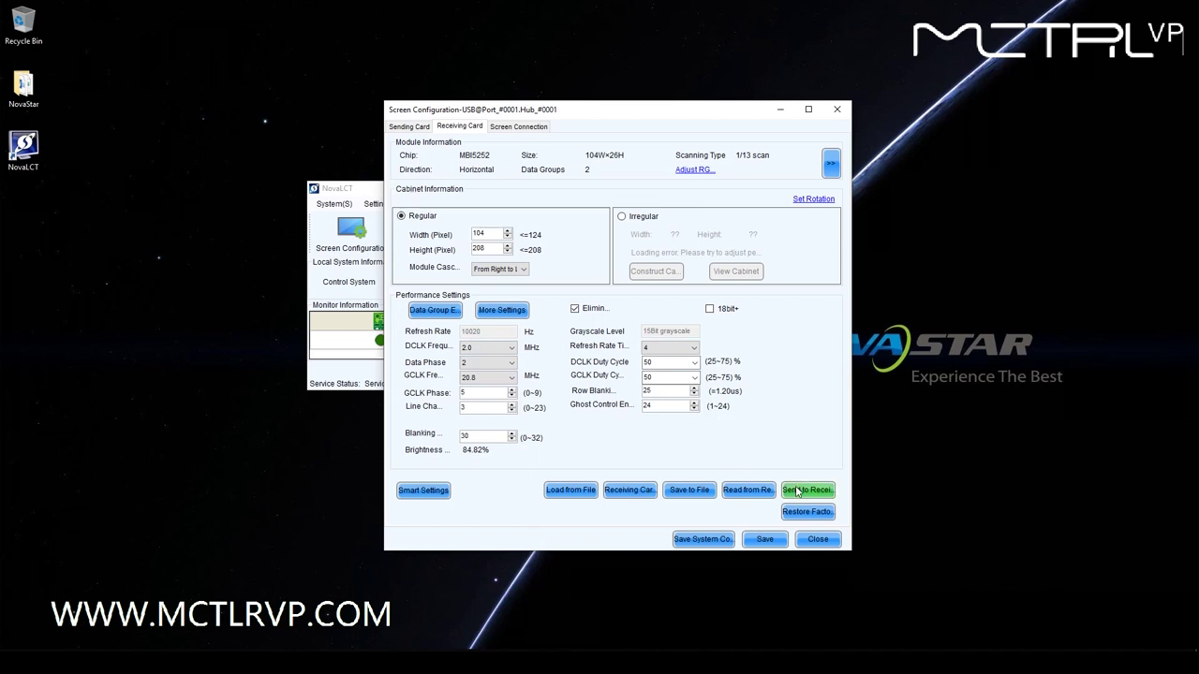
Step: Send the 10020 Hz MBI5252 parameters to all receiving cards and dismiss the confirmation
{"action": "left_click", "coordinate": [808, 490]}
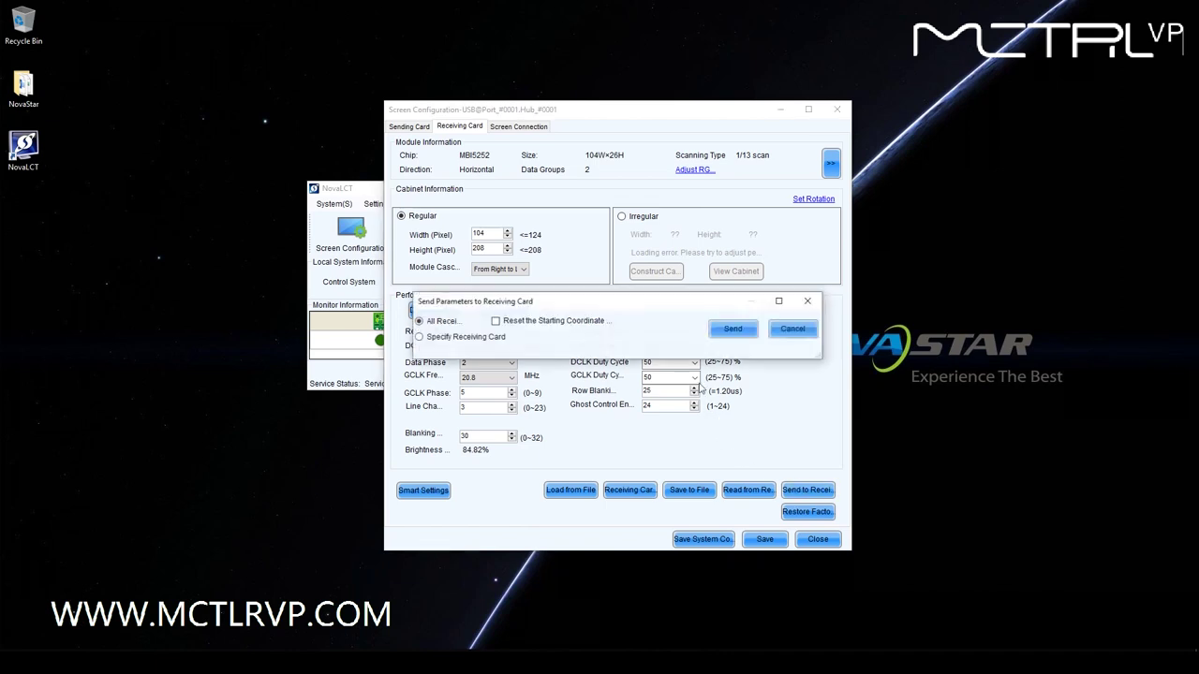
{"action": "left_click", "coordinate": [732, 329]}
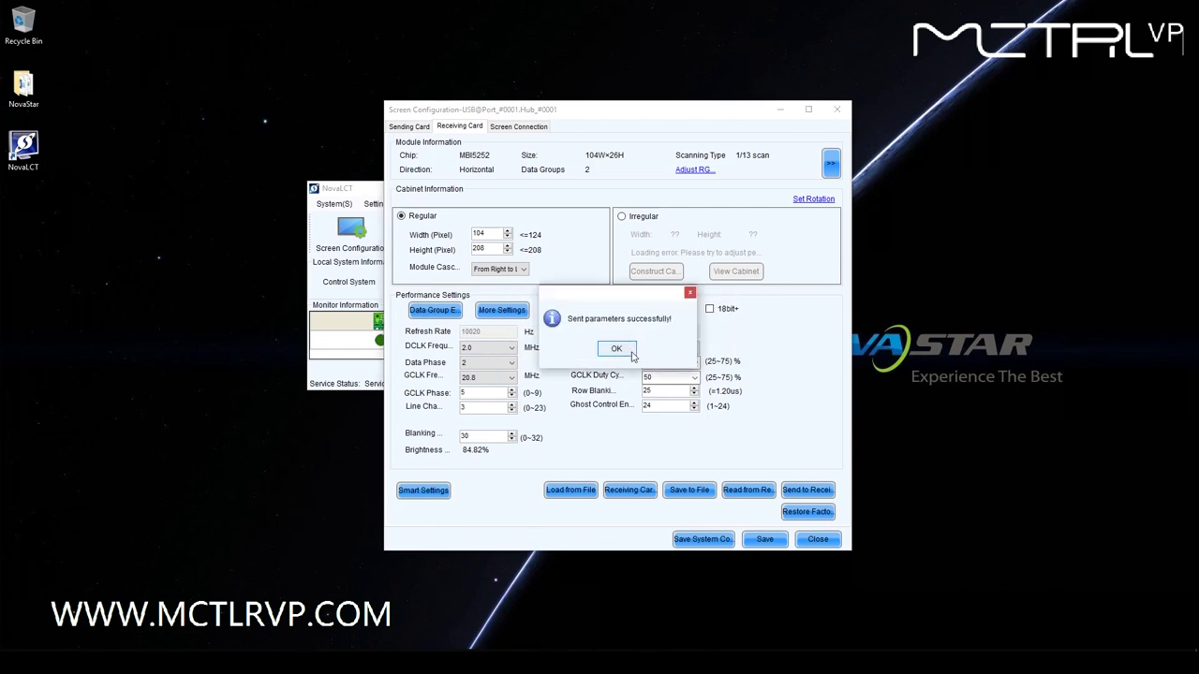
{"action": "left_click", "coordinate": [633, 355]}
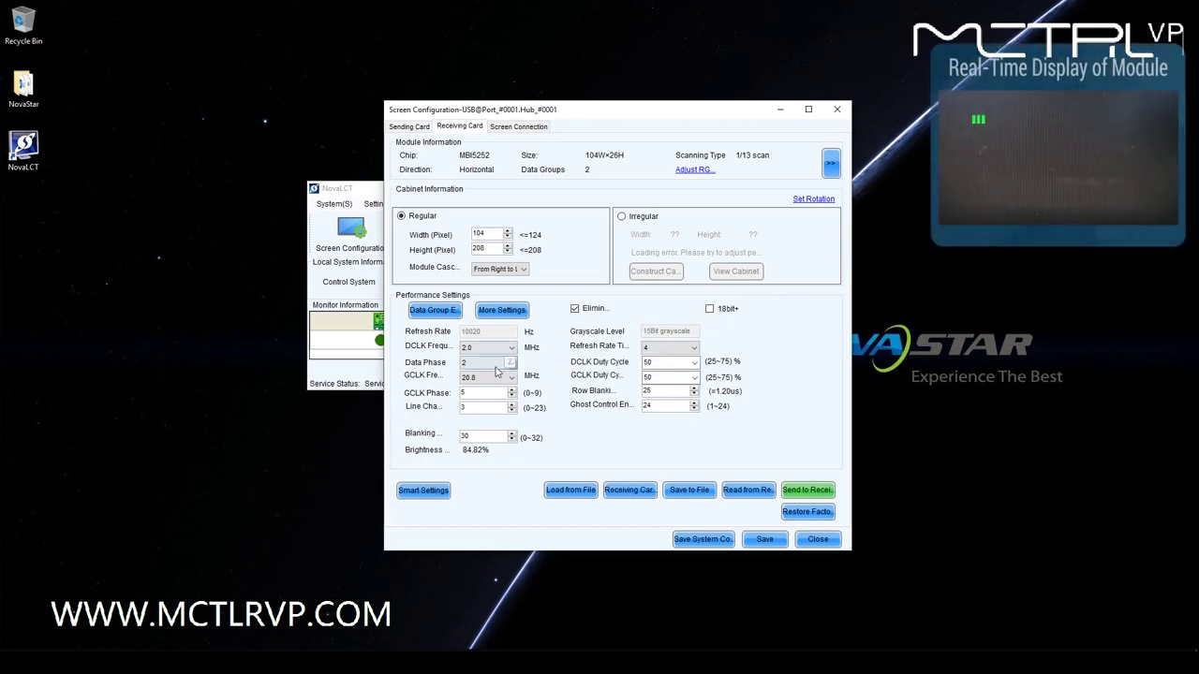
Step: Set GCLK frequency to 17.9 MHz and send it to all receiving cards
{"action": "left_click", "coordinate": [490, 380]}
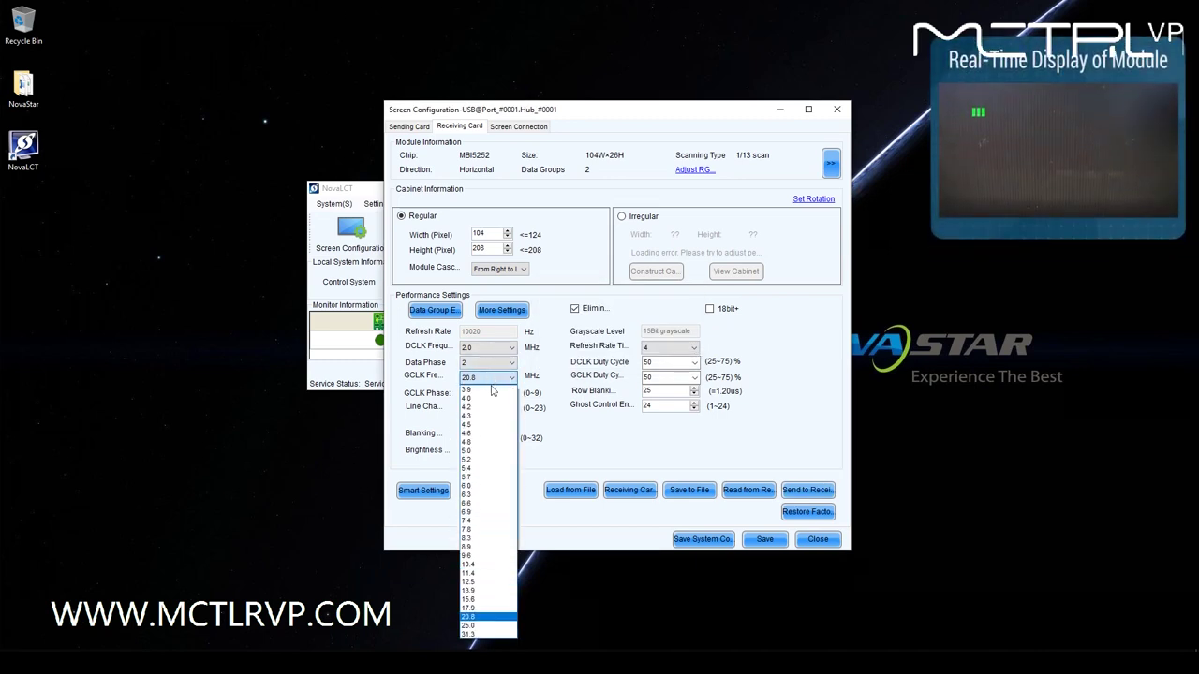
{"action": "left_click", "coordinate": [473, 608]}
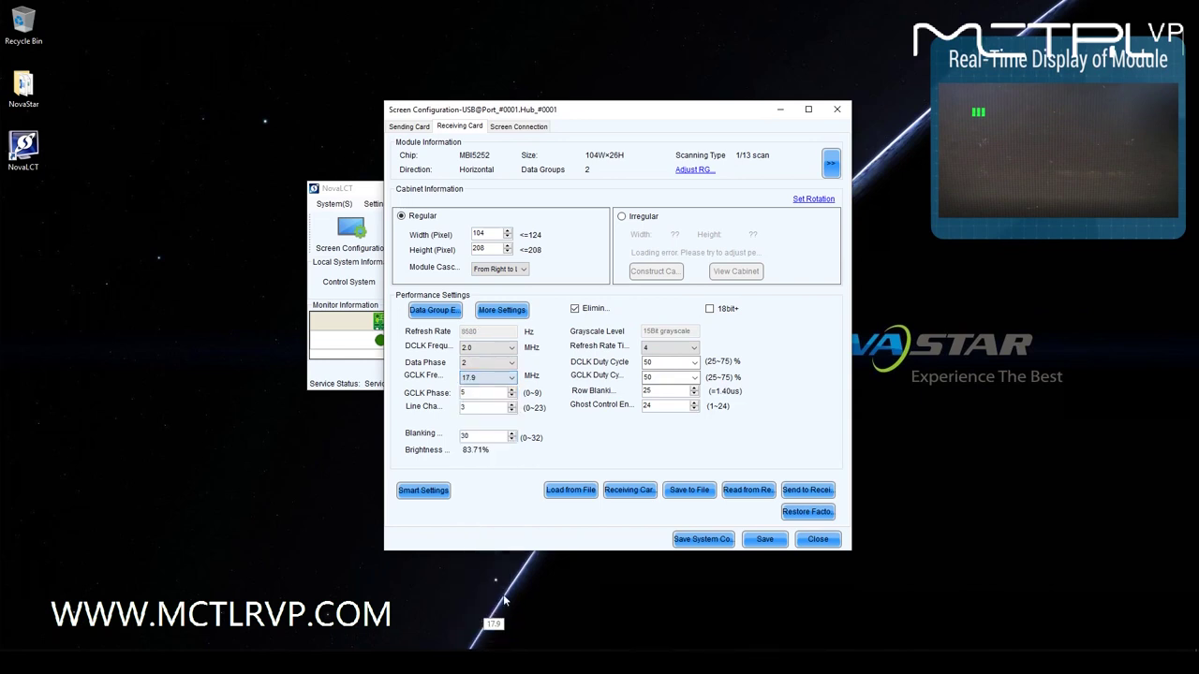
{"action": "left_click", "coordinate": [807, 490]}
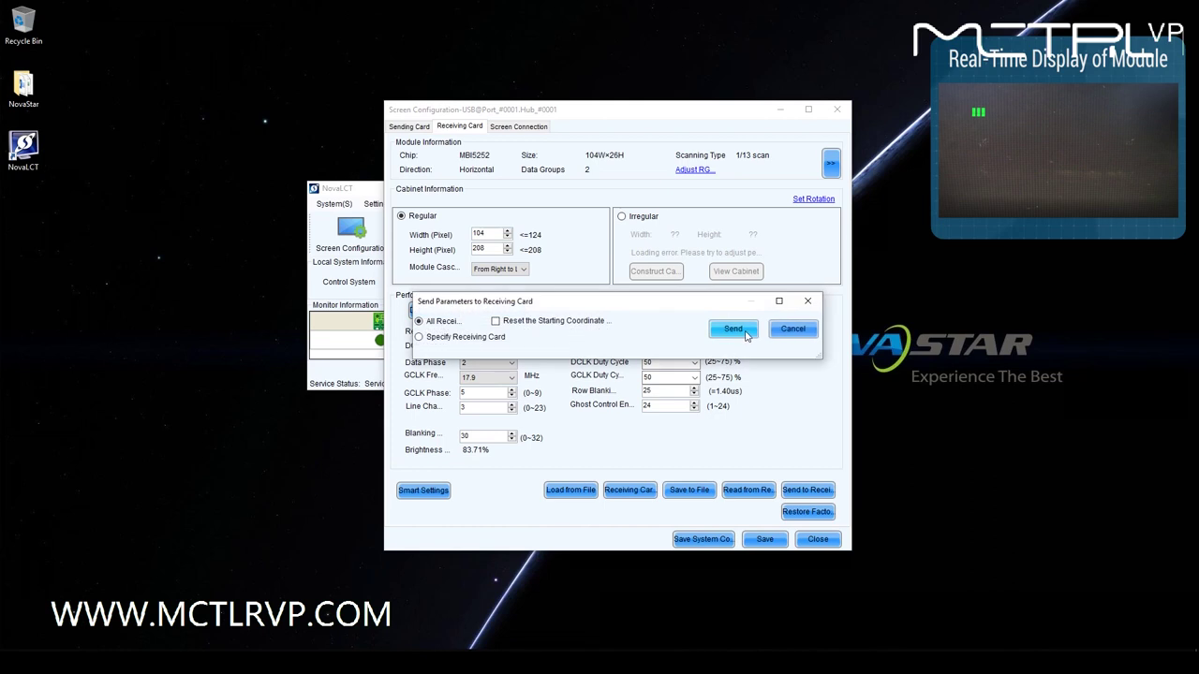
{"action": "left_click", "coordinate": [747, 334]}
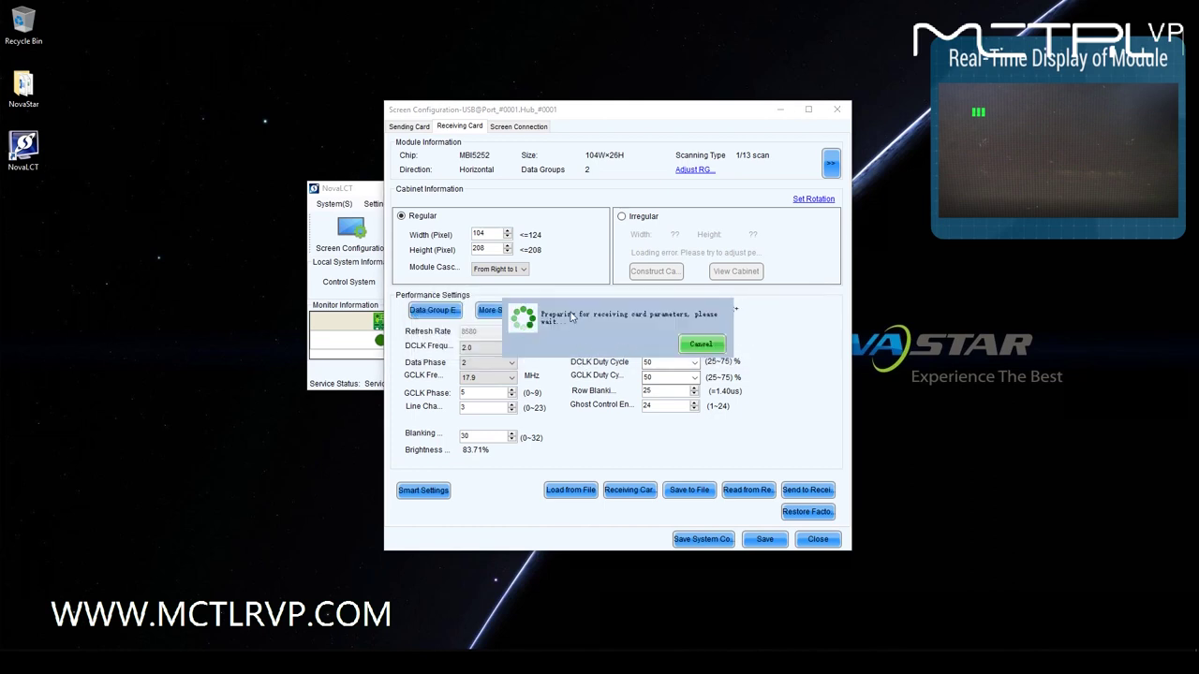
{"action": "left_click", "coordinate": [690, 348]}
Step: Change GCLK frequency to 15.6 MHz (7560 Hz refresh) and resend to all receiving cards
{"action": "left_click", "coordinate": [504, 377]}
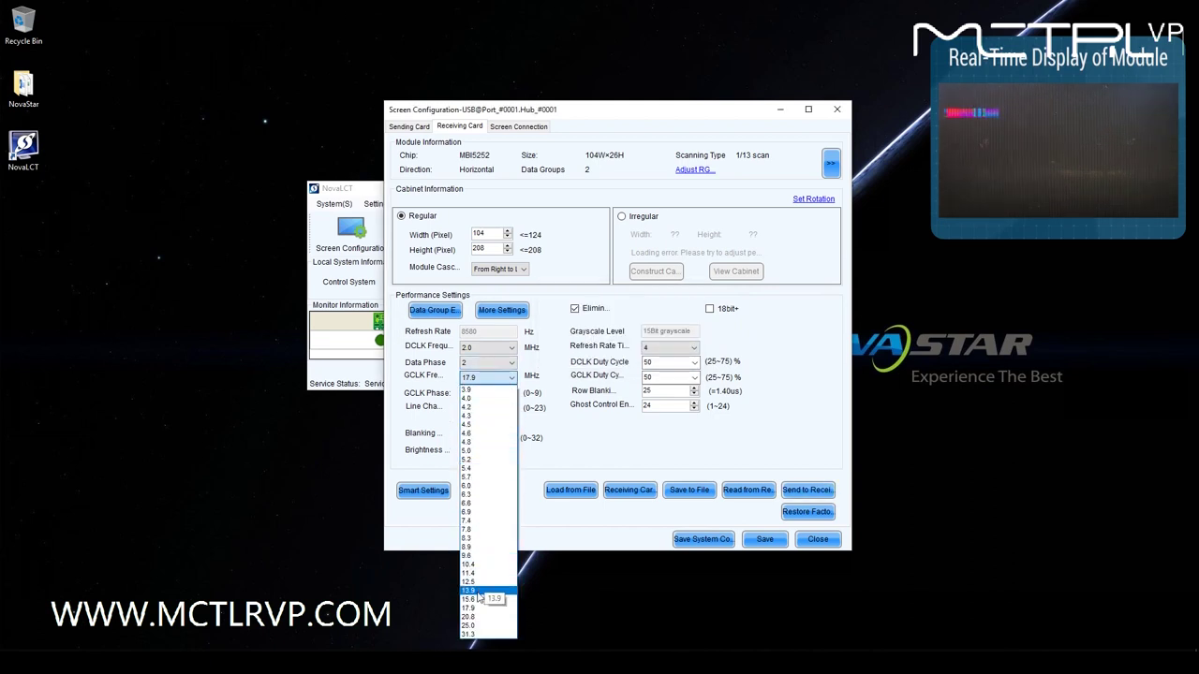
{"action": "left_click", "coordinate": [479, 601]}
{"action": "left_click", "coordinate": [803, 489]}
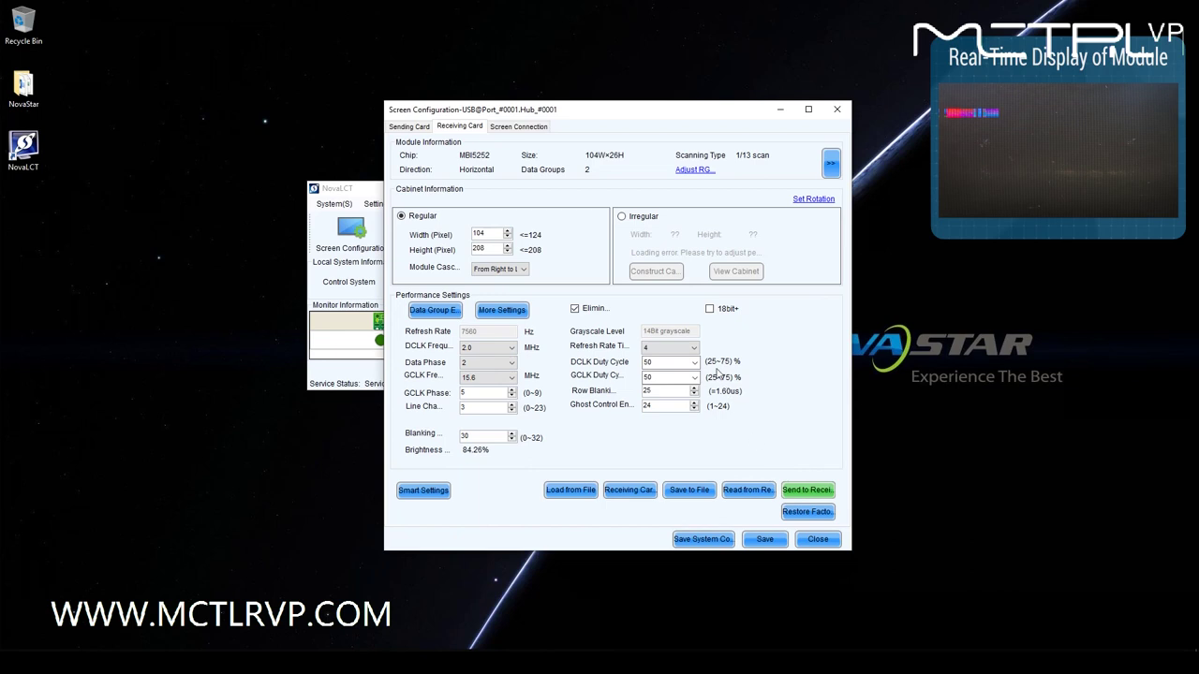
{"action": "left_click", "coordinate": [723, 329]}
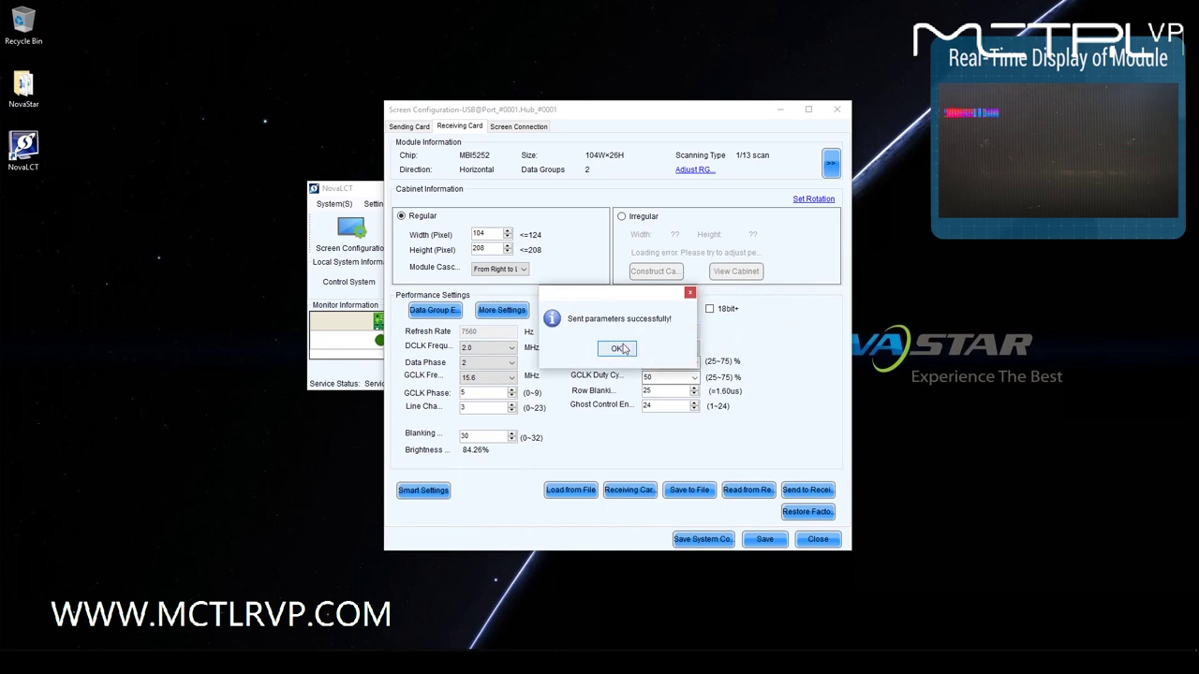
{"action": "left_click", "coordinate": [624, 348]}
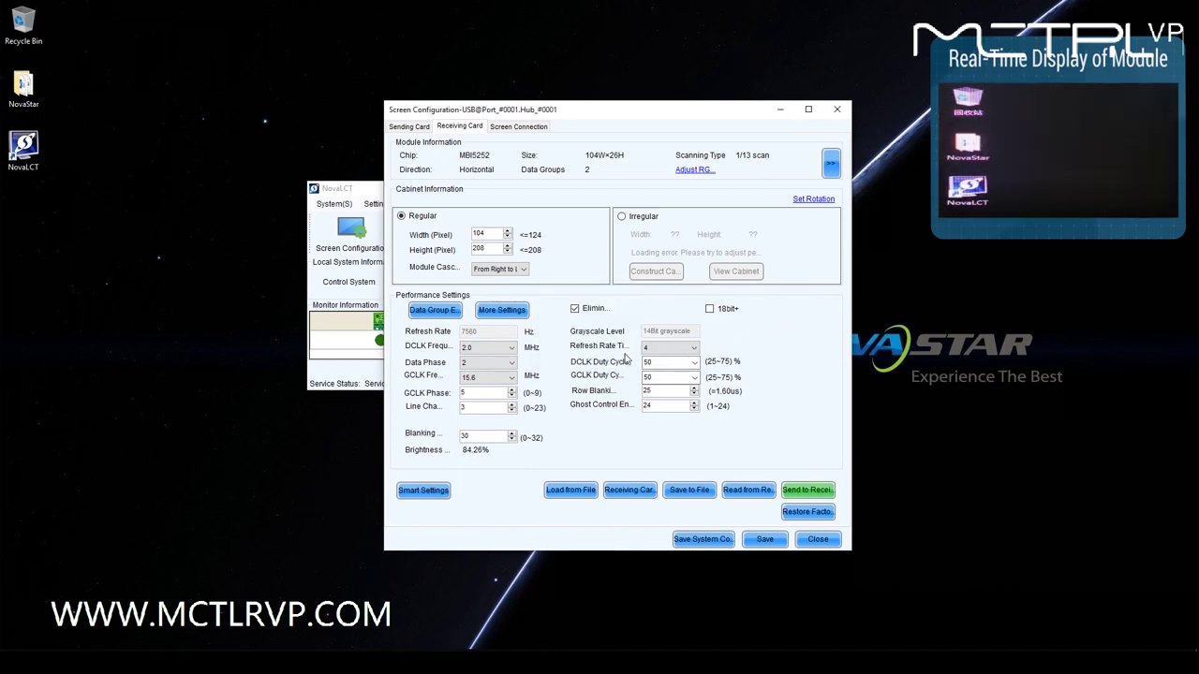
Step: Save the 3840 Hz, 15.6 MHz receiving card settings to the hardware
{"action": "left_click", "coordinate": [762, 540]}
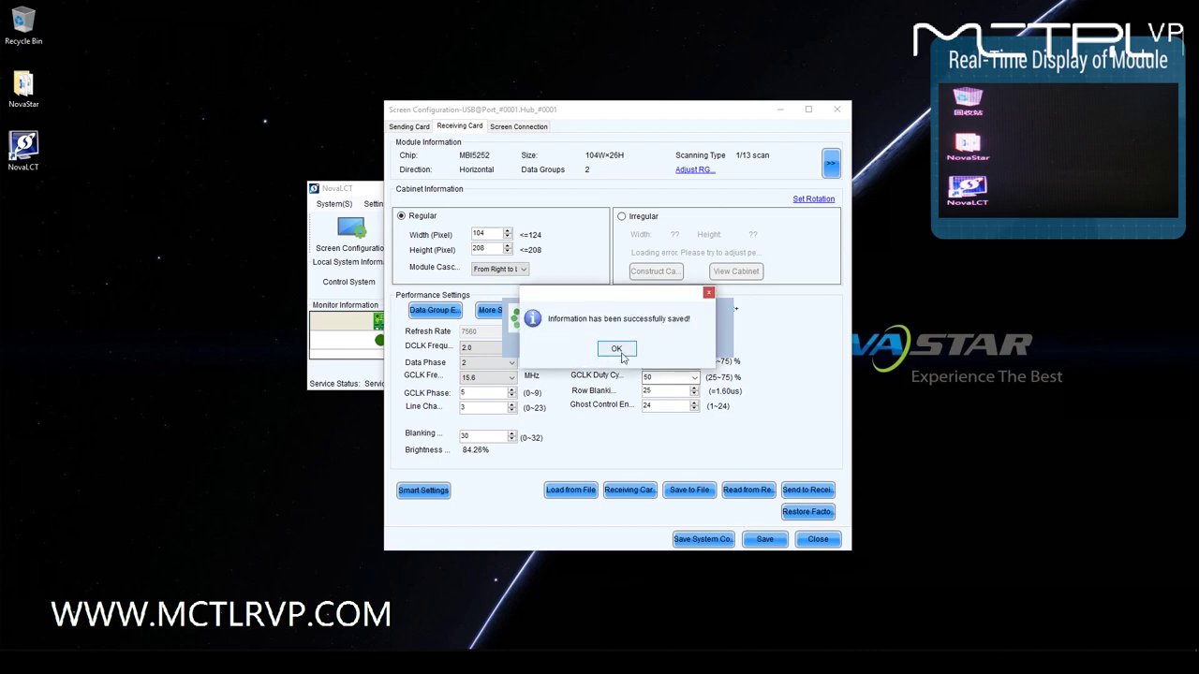
{"action": "left_click", "coordinate": [617, 350]}
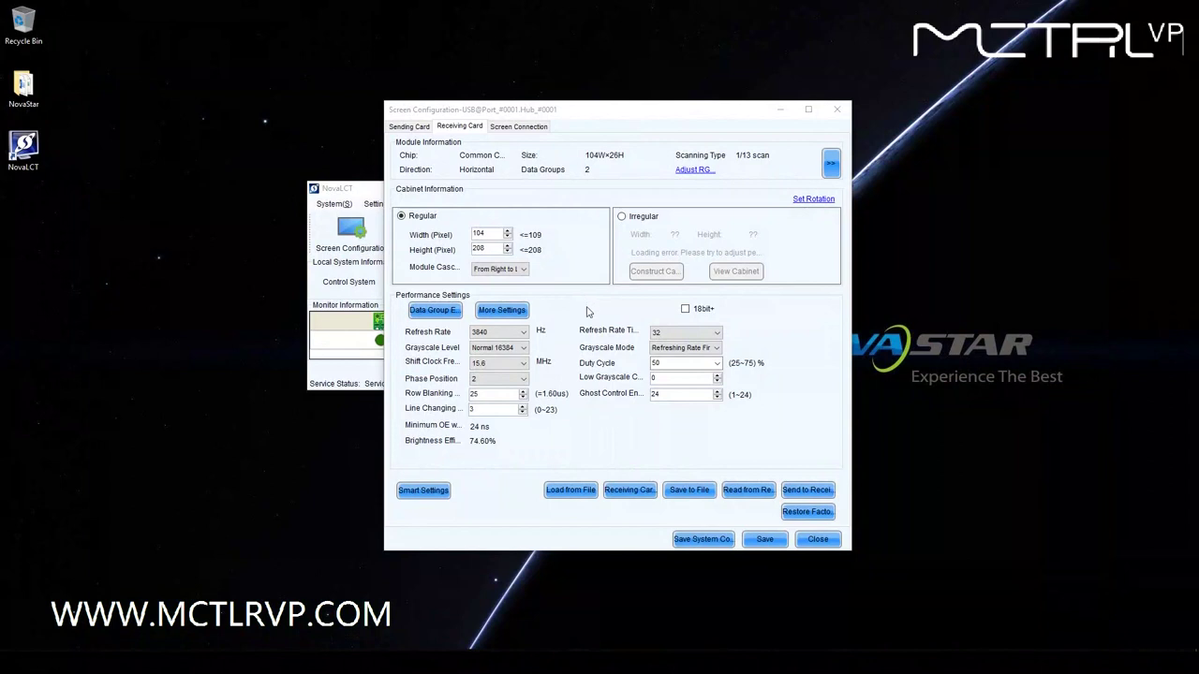
Step: Save the receiving card configuration to the desktop as Test.rcfgx
{"action": "left_click", "coordinate": [693, 489]}
{"action": "type", "text": "Test"}
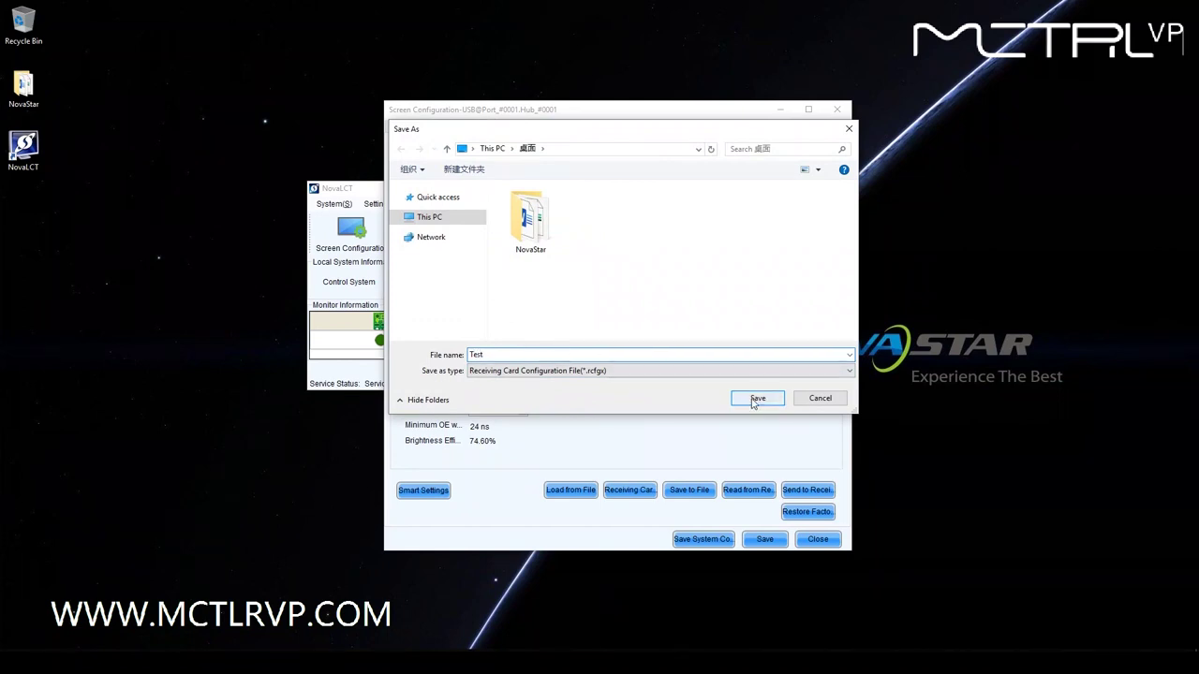
{"action": "left_click", "coordinate": [755, 401]}
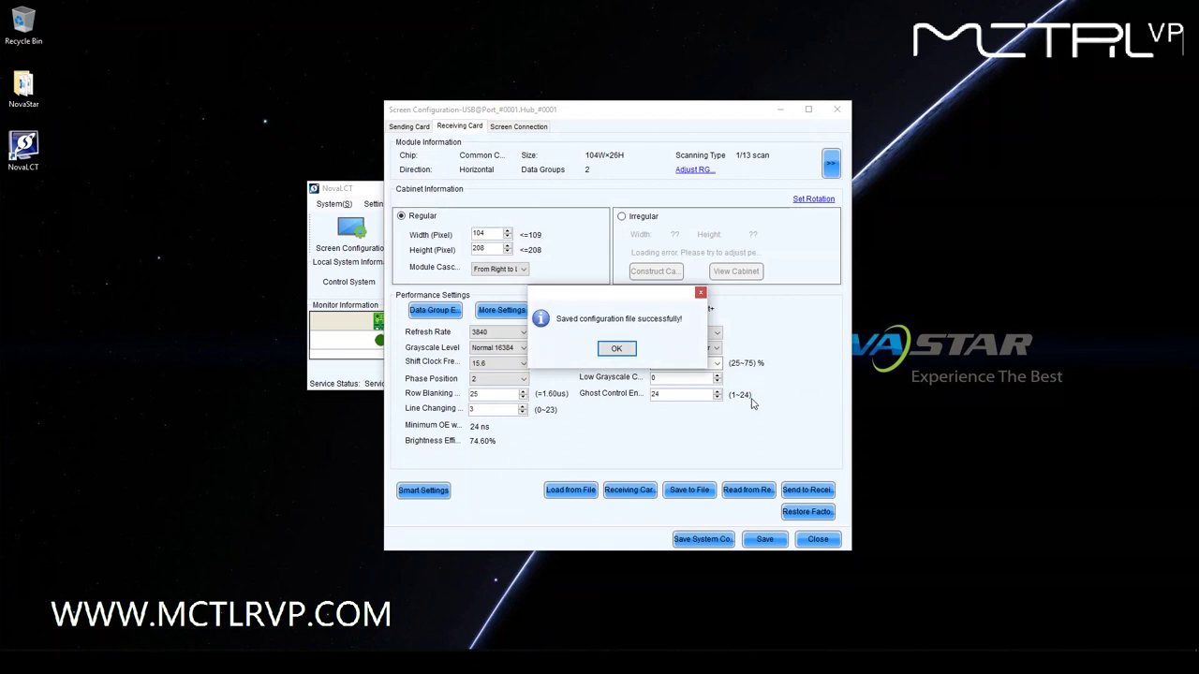
{"action": "left_click", "coordinate": [616, 352]}
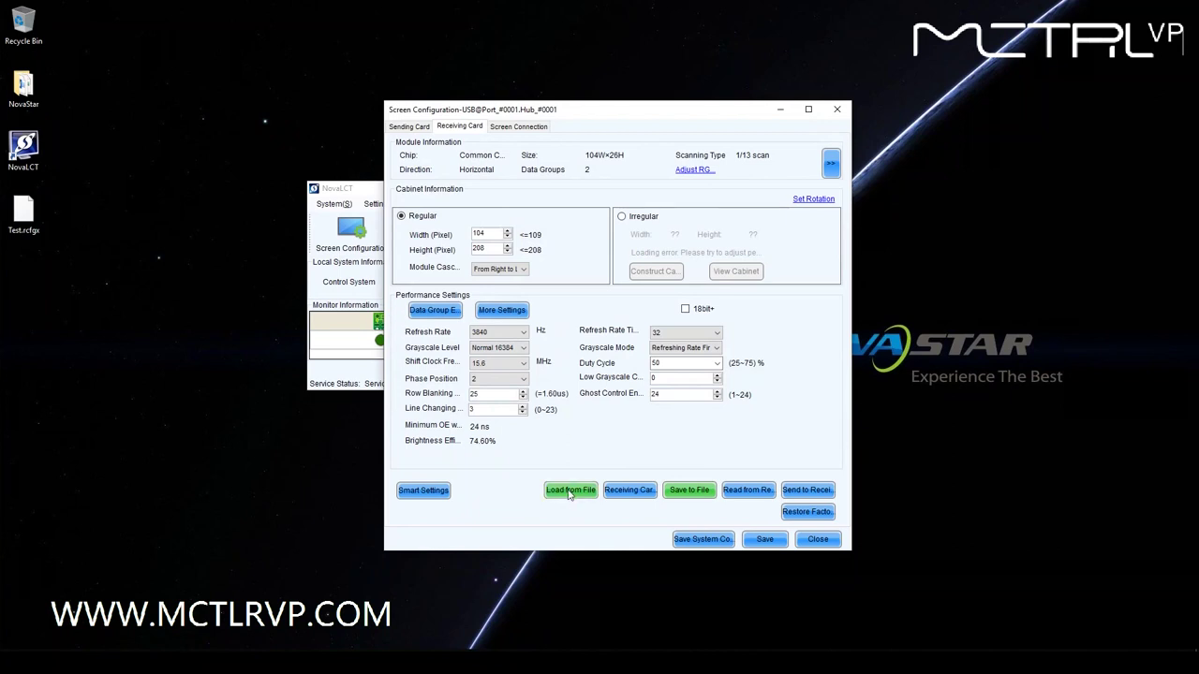
Step: Load the Test.rcfgx configuration file into the receiving card settings
{"action": "left_click", "coordinate": [570, 490]}
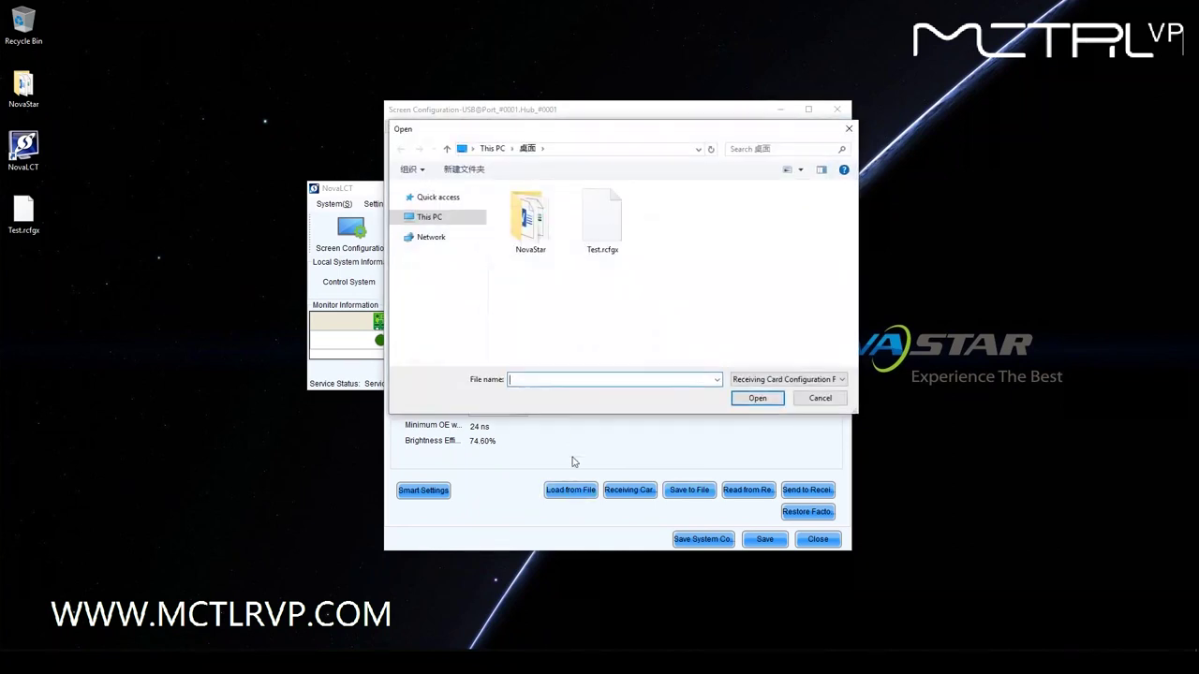
{"action": "left_click", "coordinate": [604, 251]}
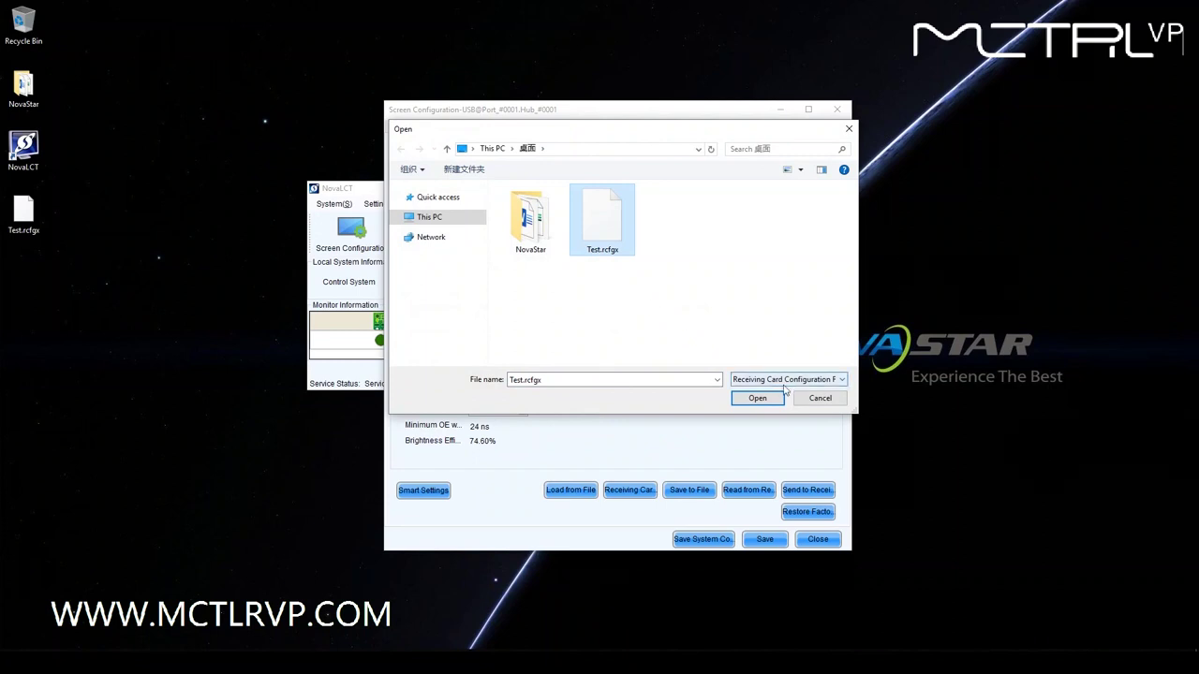
{"action": "left_click", "coordinate": [758, 398]}
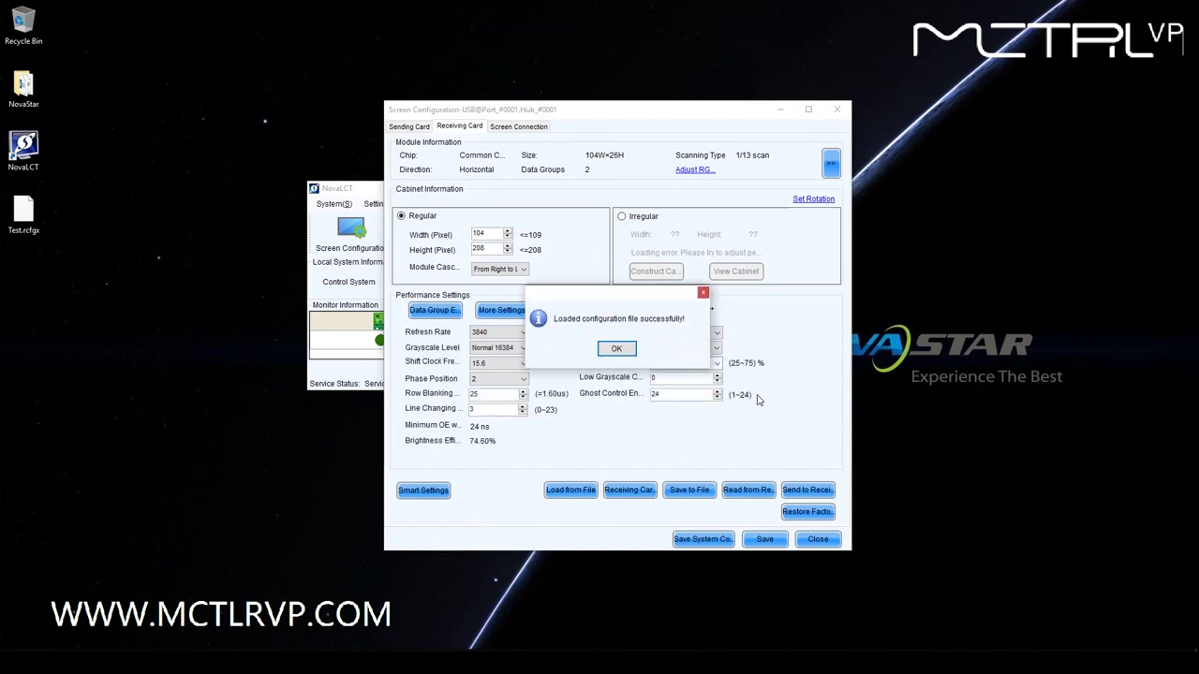
{"action": "left_click", "coordinate": [616, 349]}
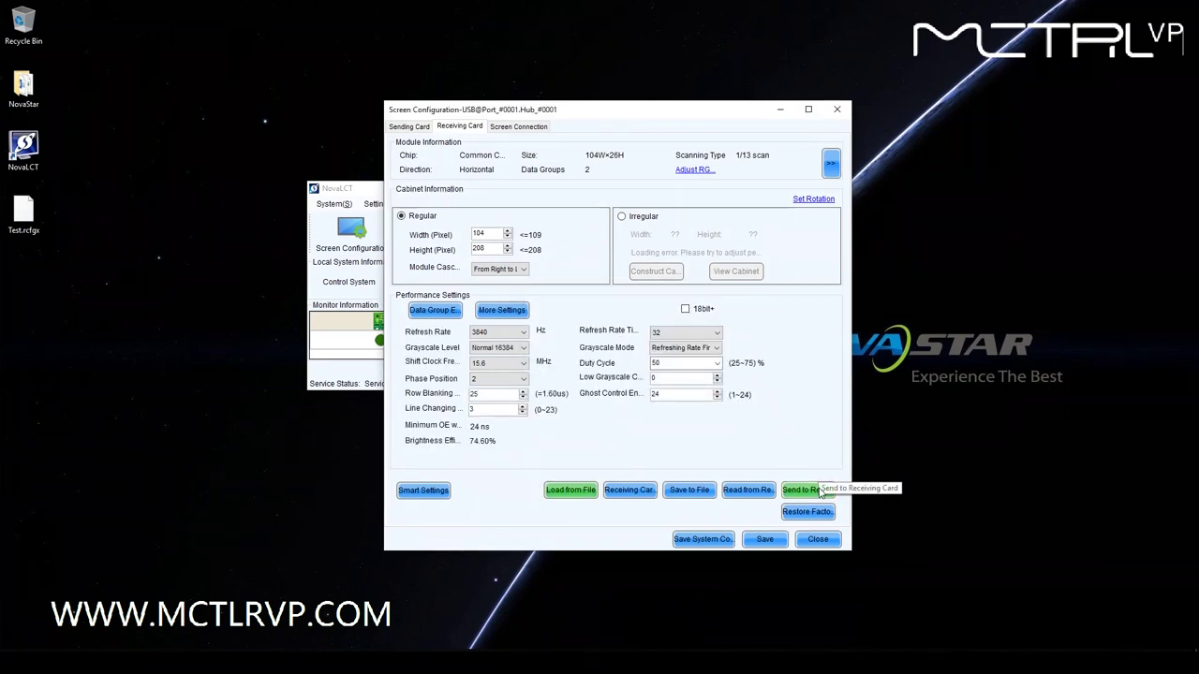
Step: Send the loaded Test.rcfgx parameters to all receiving cards
{"action": "left_click", "coordinate": [820, 492]}
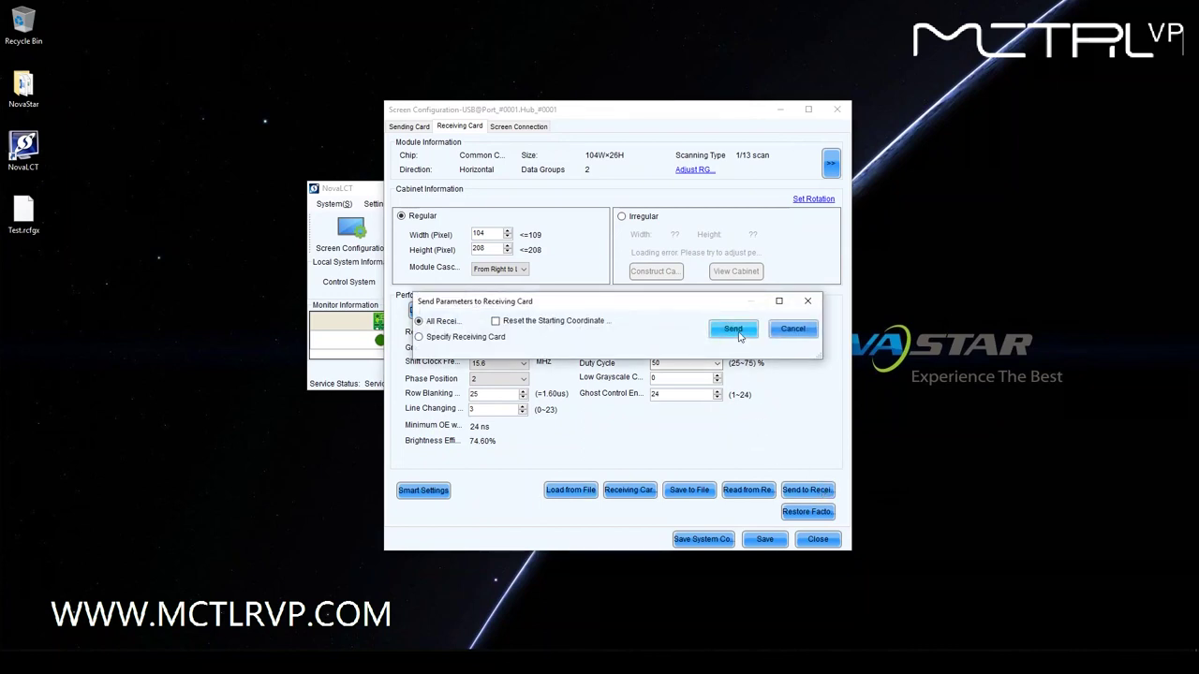
{"action": "left_click", "coordinate": [733, 329]}
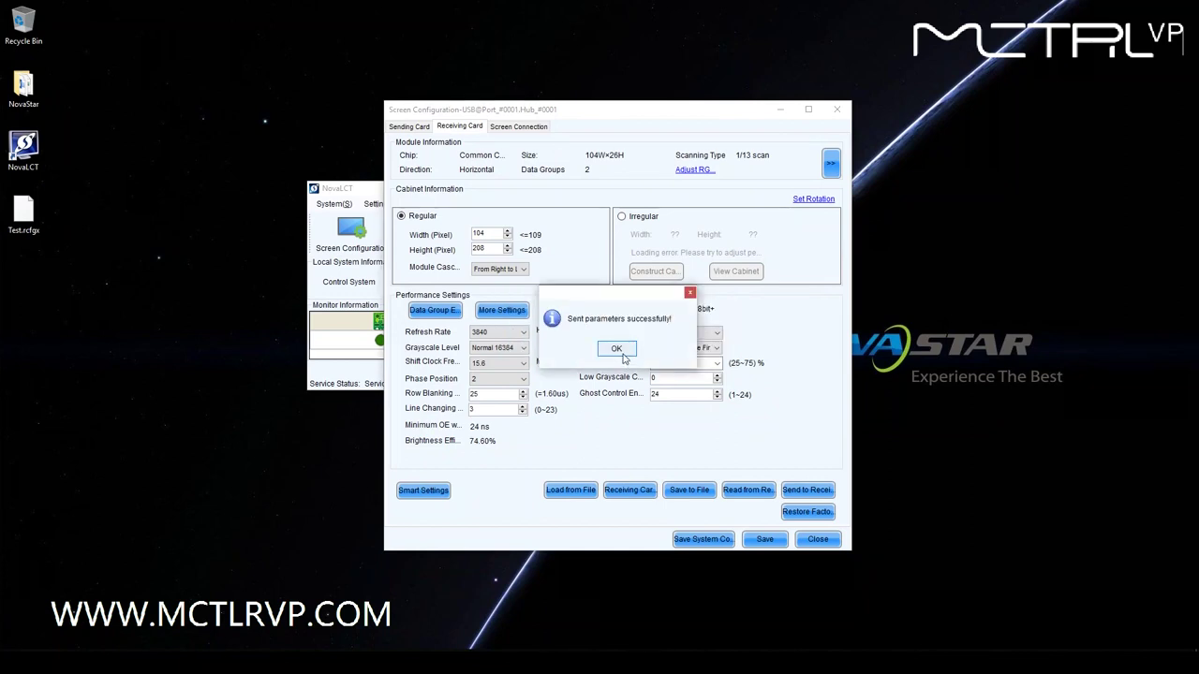
{"action": "left_click", "coordinate": [618, 350]}
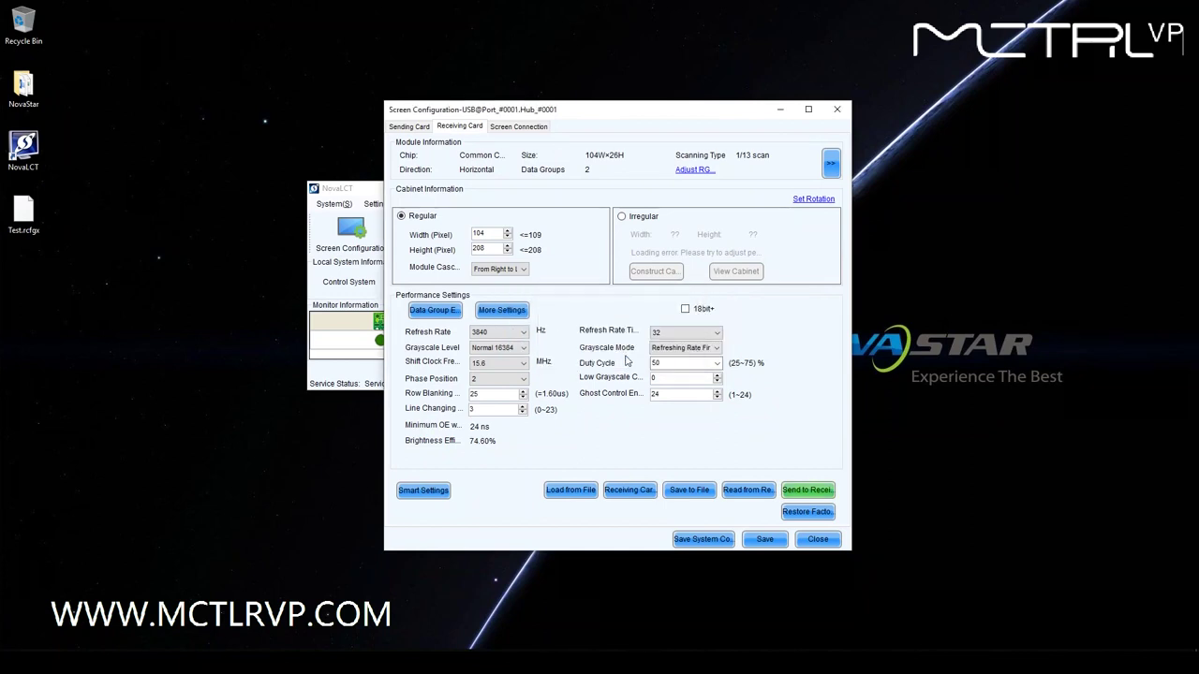
Step: Read parameters back from receiving card 1 on sending card 1, port 1
{"action": "left_click", "coordinate": [745, 491]}
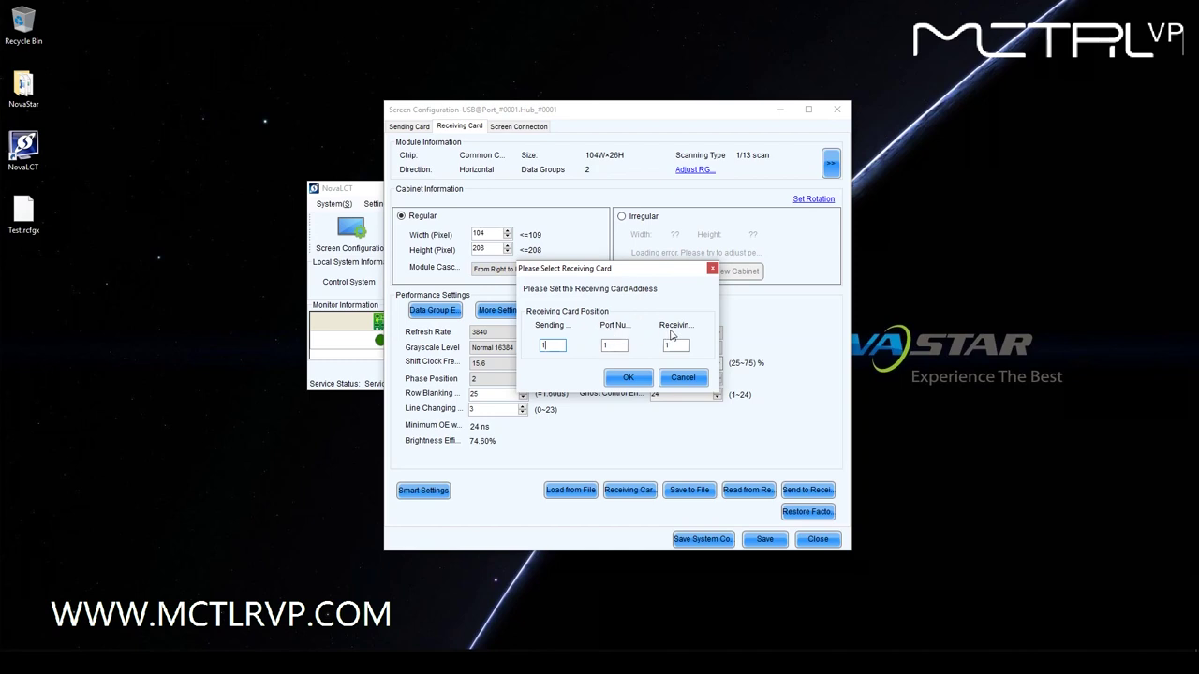
{"action": "left_click", "coordinate": [628, 378]}
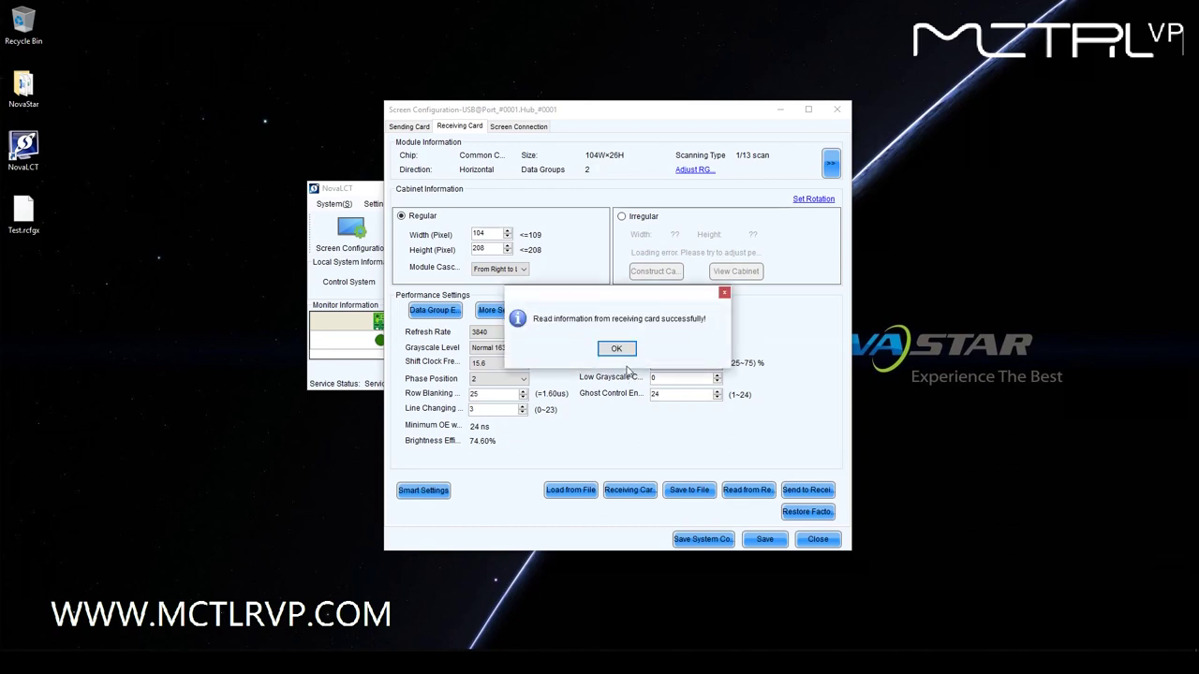
{"action": "left_click", "coordinate": [618, 349]}
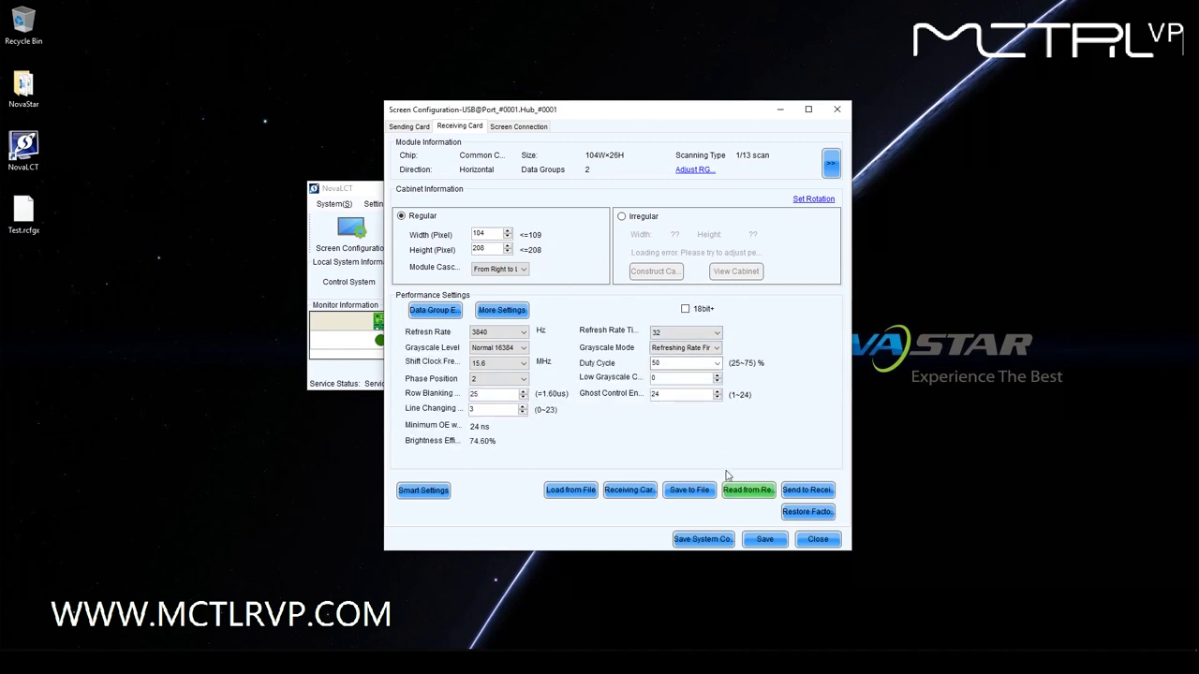
Step: Save the read-back 3840 Hz, 74.60% efficiency settings to the hardware
{"action": "left_click", "coordinate": [765, 543]}
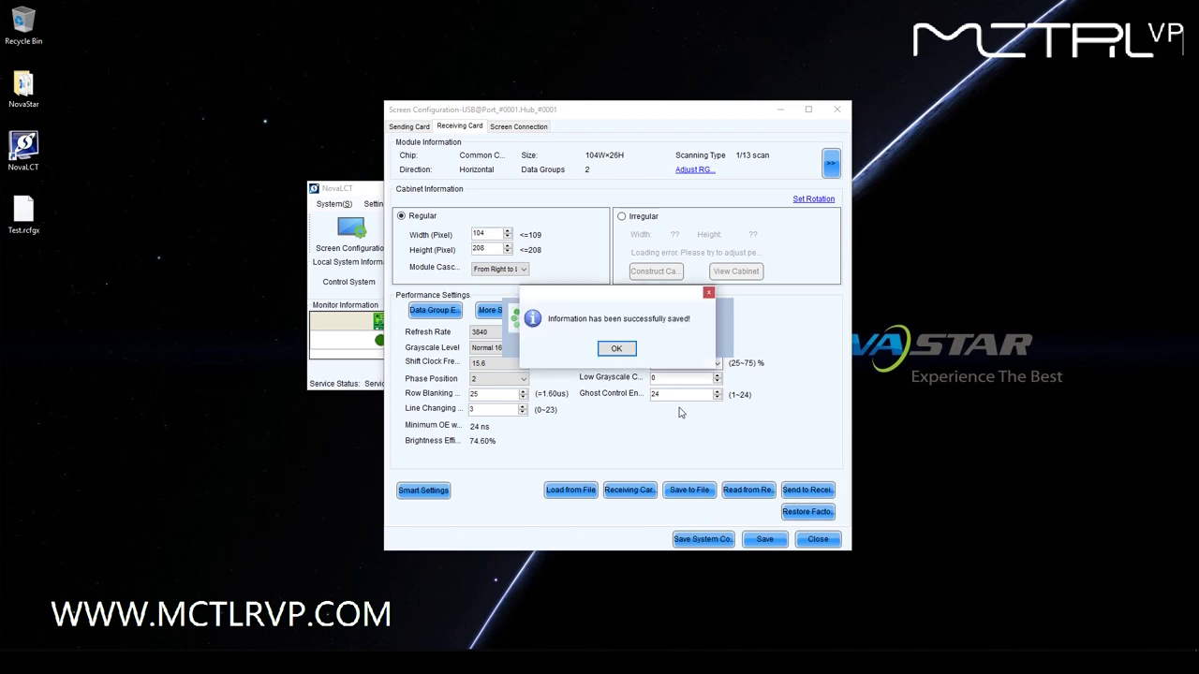
{"action": "left_click", "coordinate": [617, 352]}
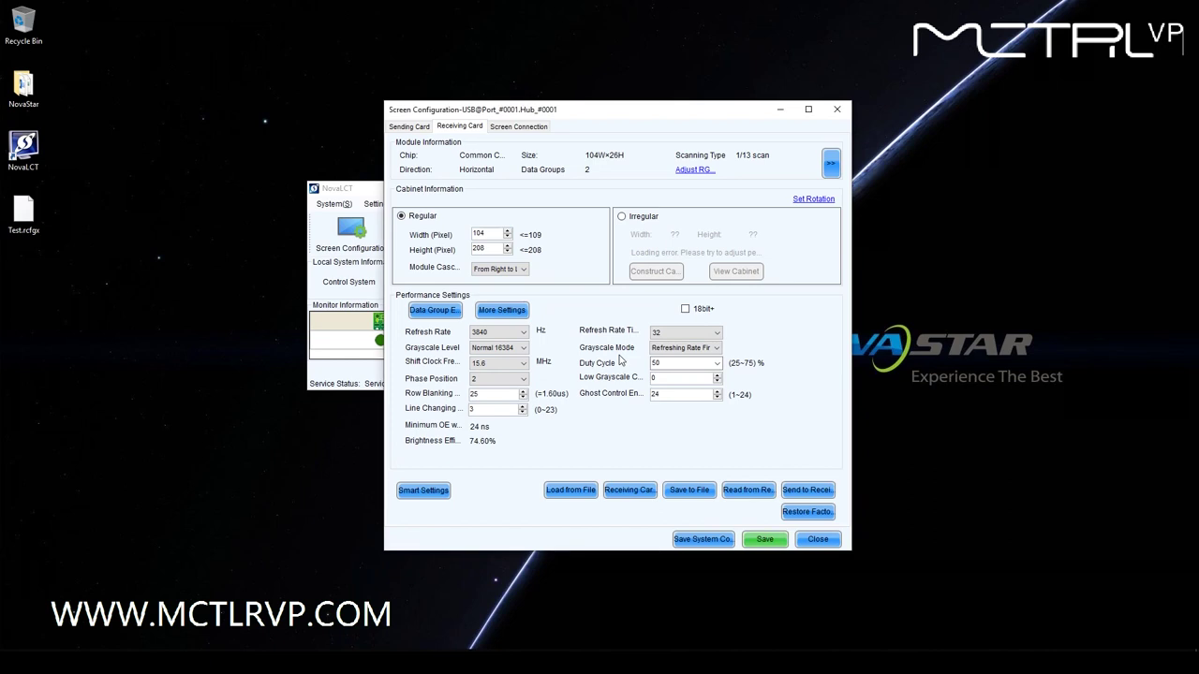